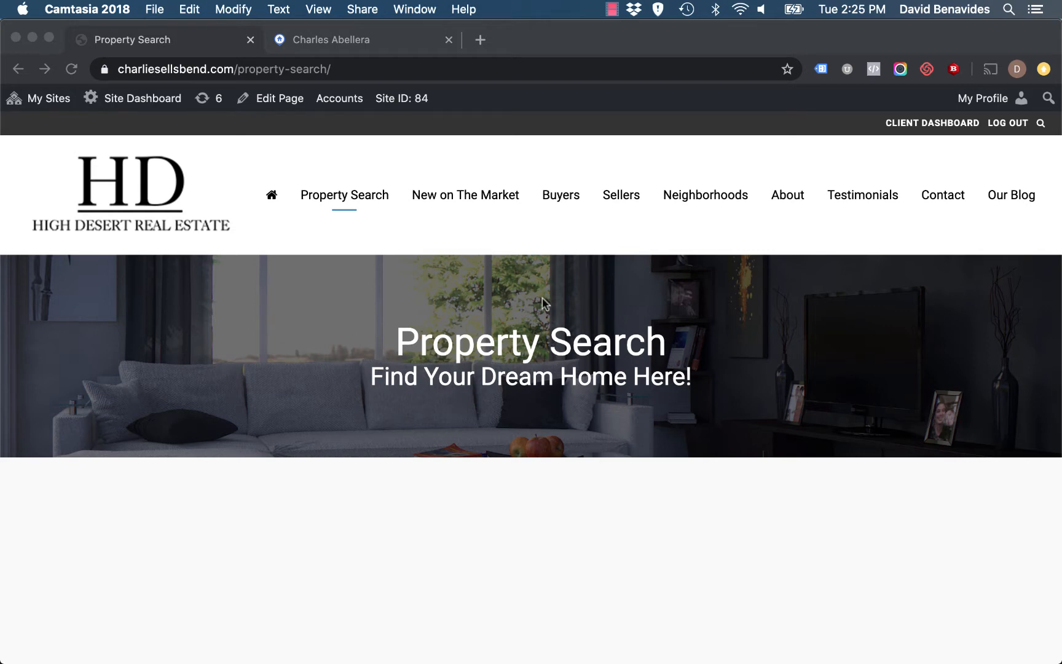
Review the blank content area of the Property Search page and the Flexmls residential search page meant for it.
scroll(510, 406, down, 4)
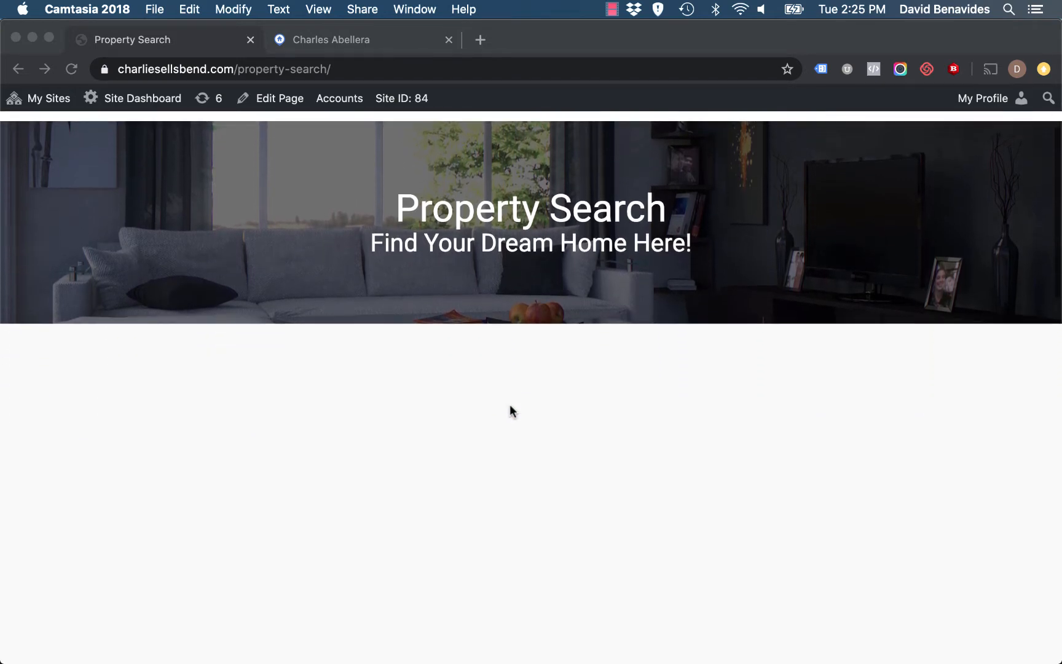
scroll(511, 405, down, 5)
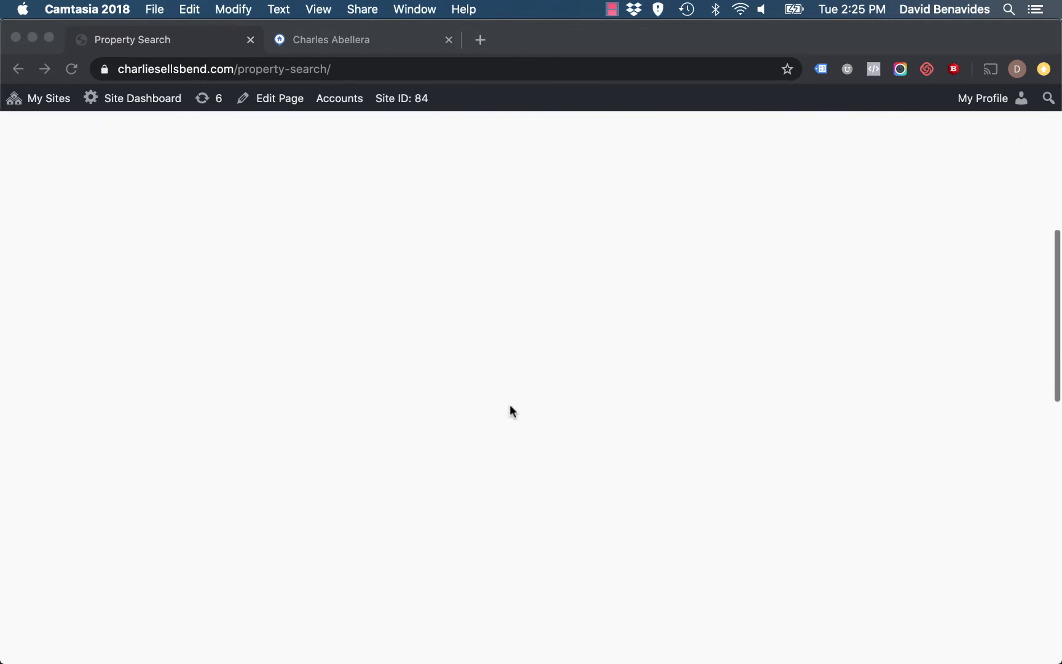
scroll(510, 411, up, 10)
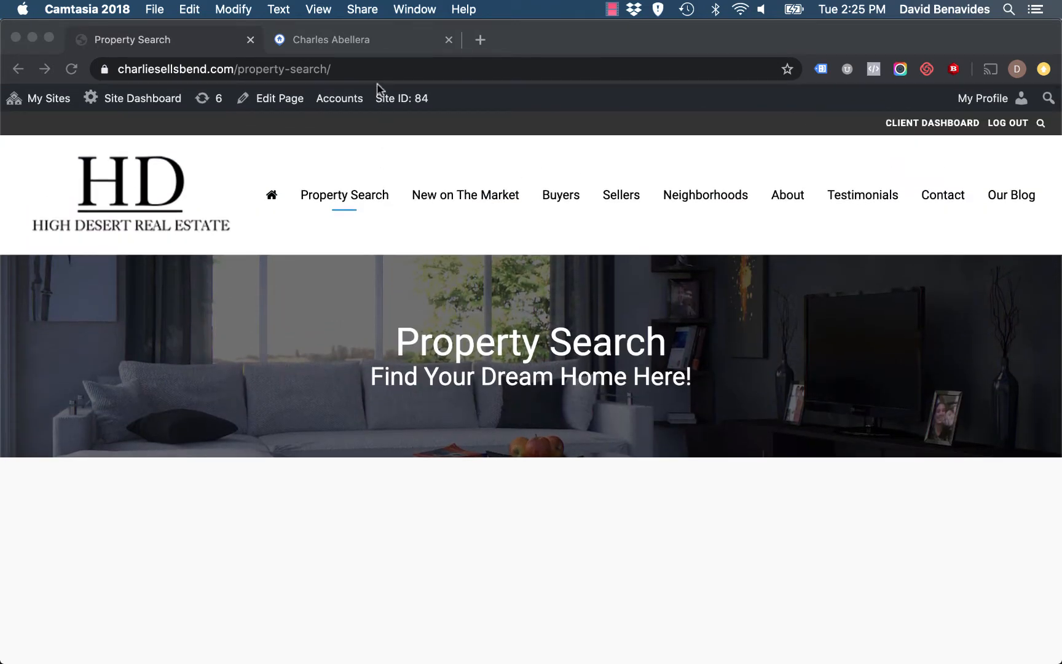
click(365, 39)
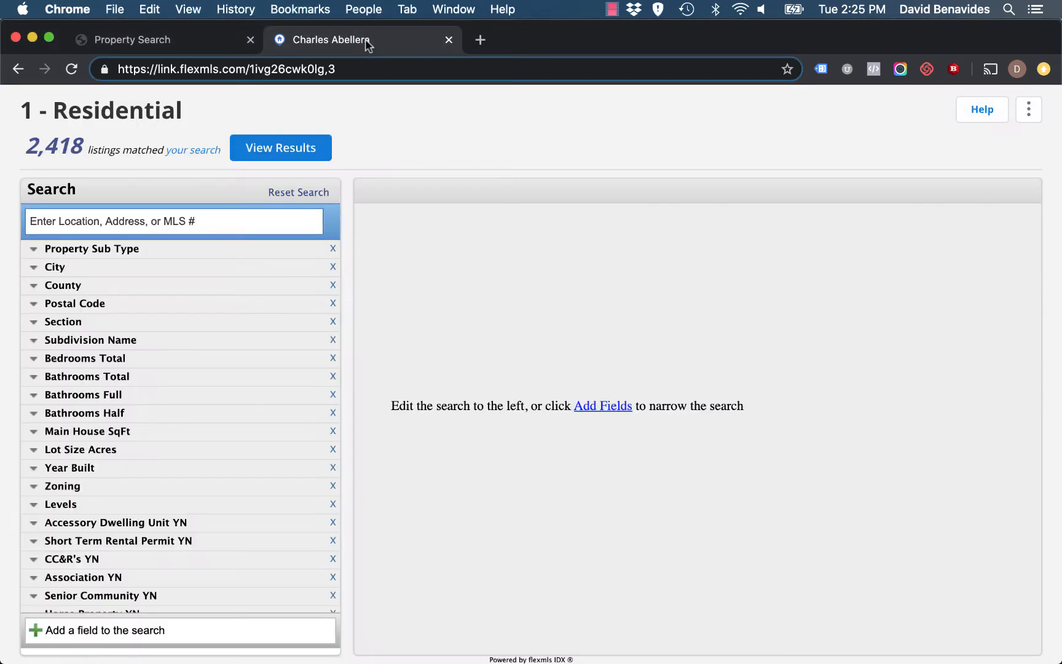
click(342, 69)
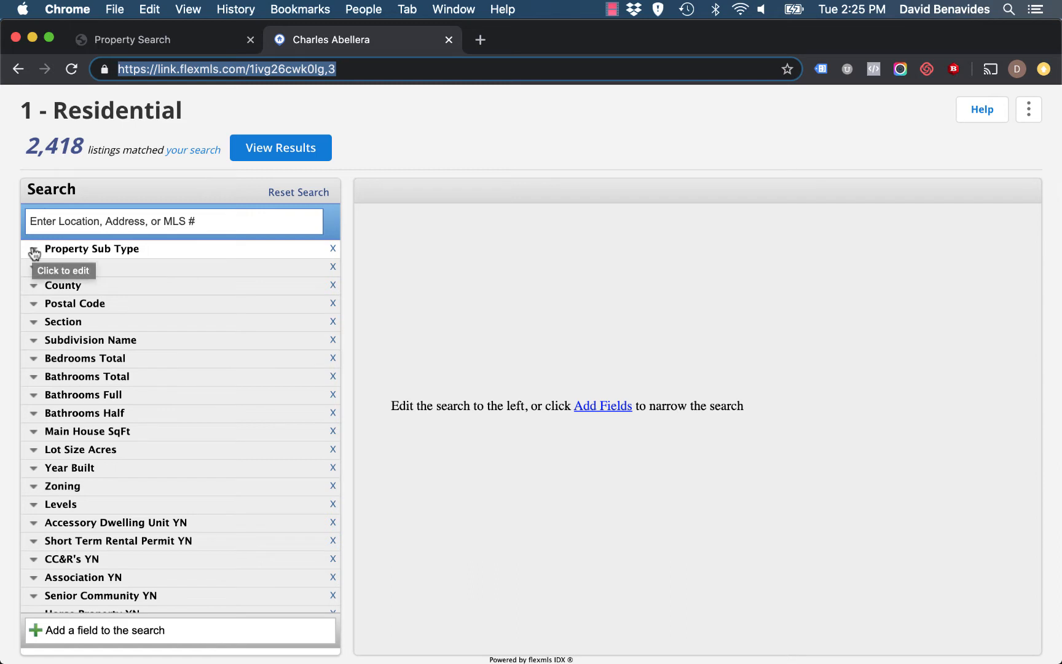
click(145, 49)
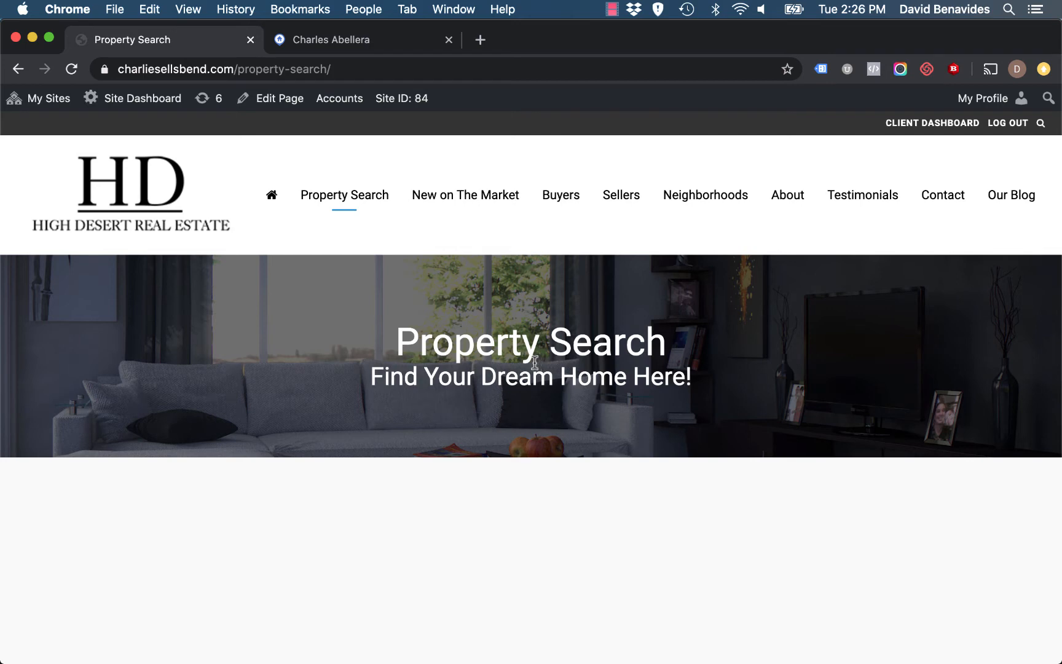
click(349, 40)
triple_click(240, 74)
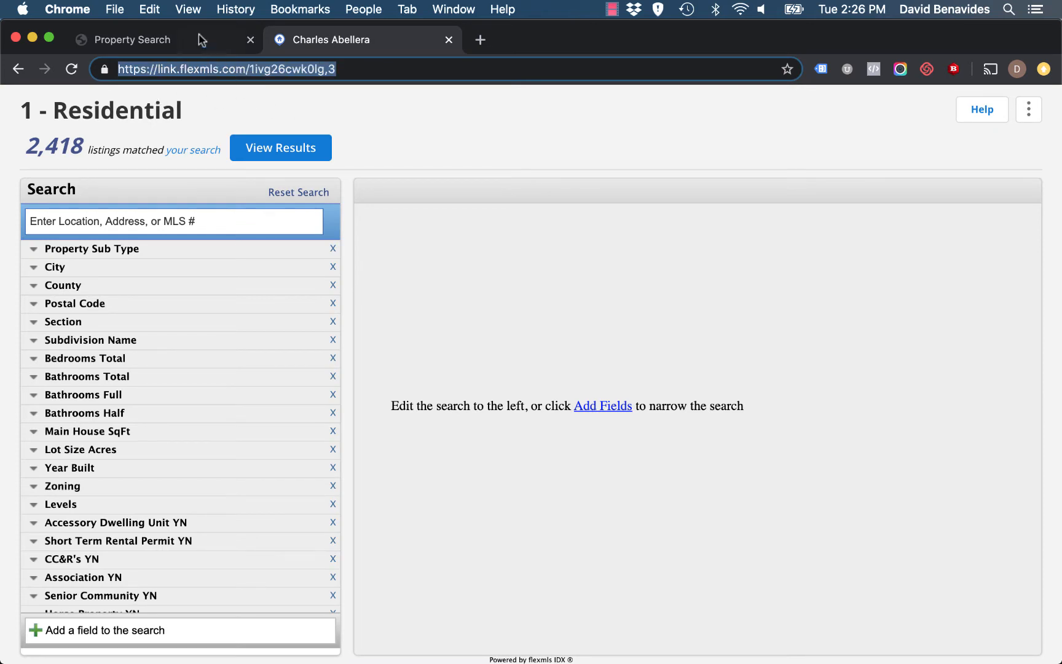
triple_click(229, 66)
text(<iframe src="http://link.flexmls.com/1ivg26cwk0lg,3"></iframe>)
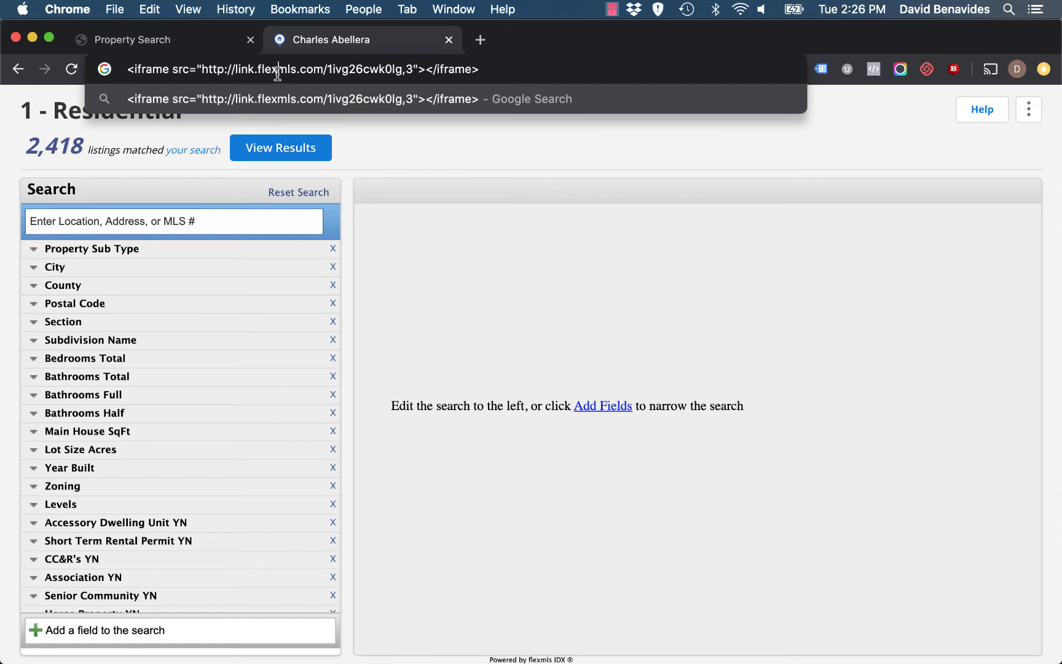
triple_click(278, 69)
click(316, 69)
drag(202, 69, 416, 68)
key(super+c)
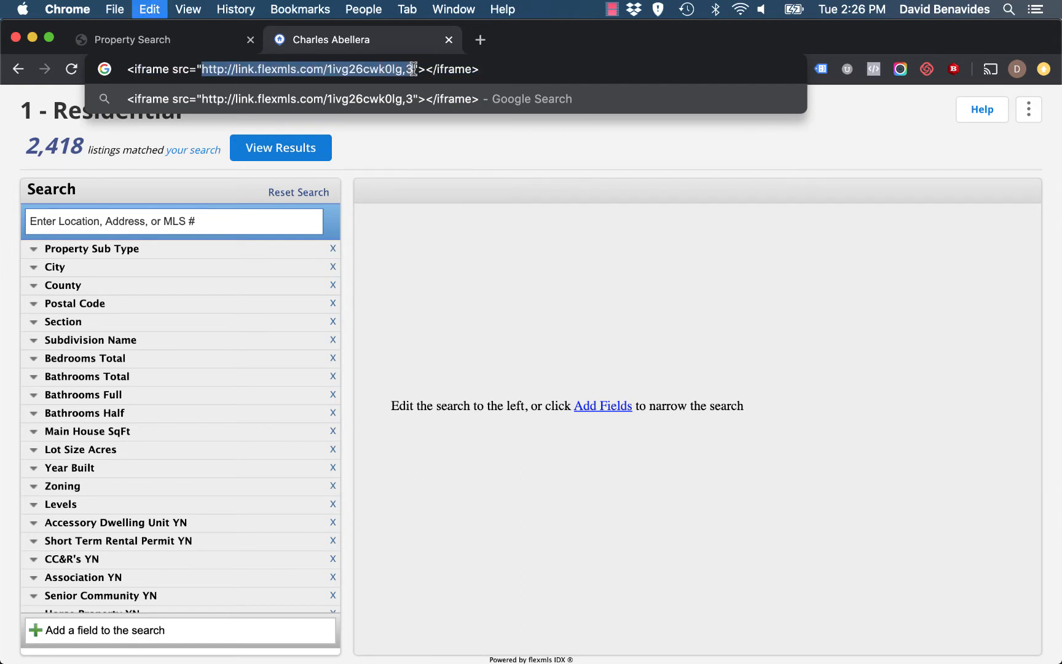
key(Escape)
Copy the full URL of the Flexmls search page and open the website's Property Search page for editing.
triple_click(297, 69)
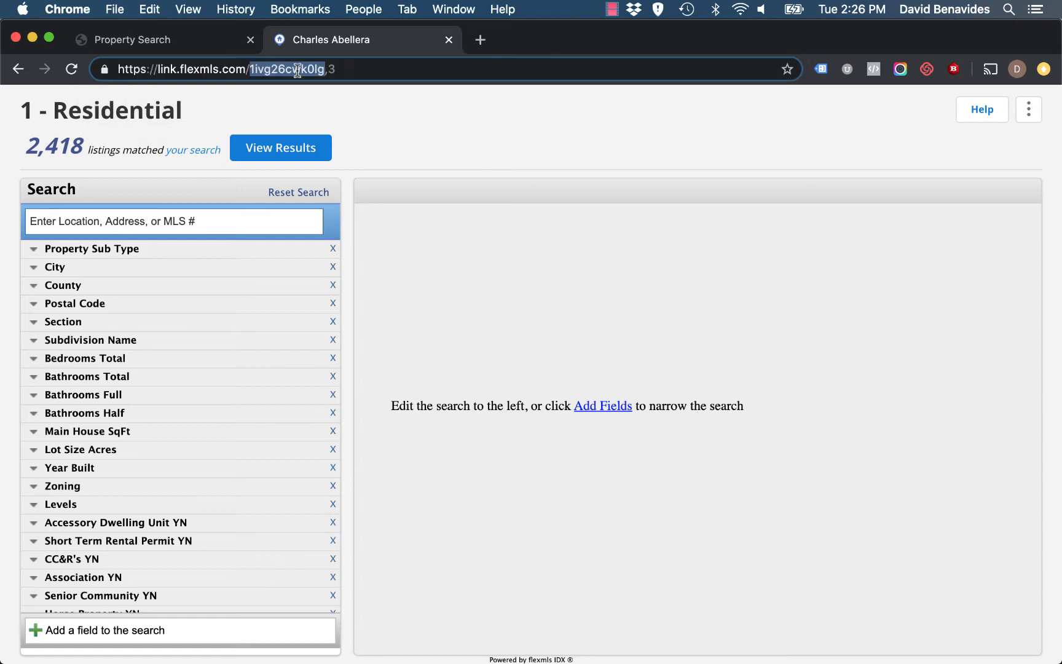
key(super+c)
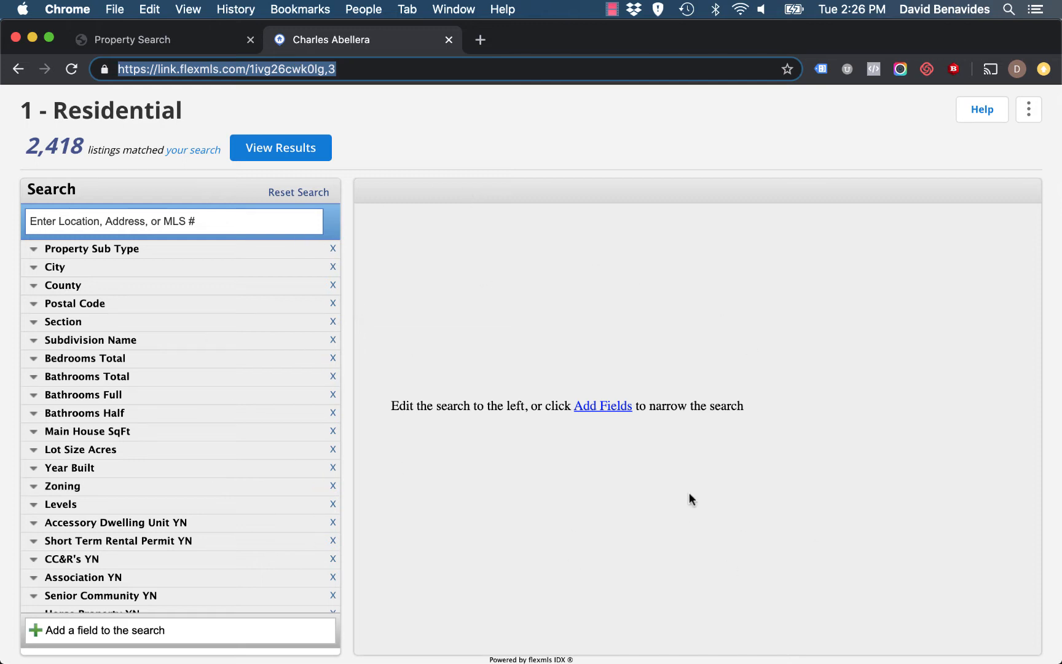
click(152, 41)
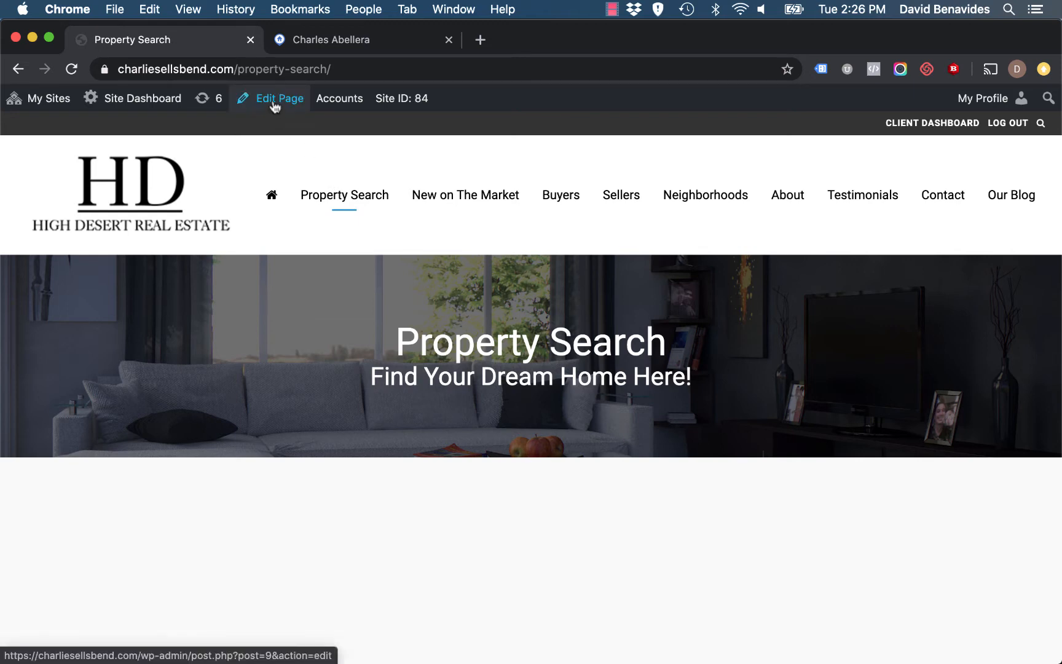
click(275, 106)
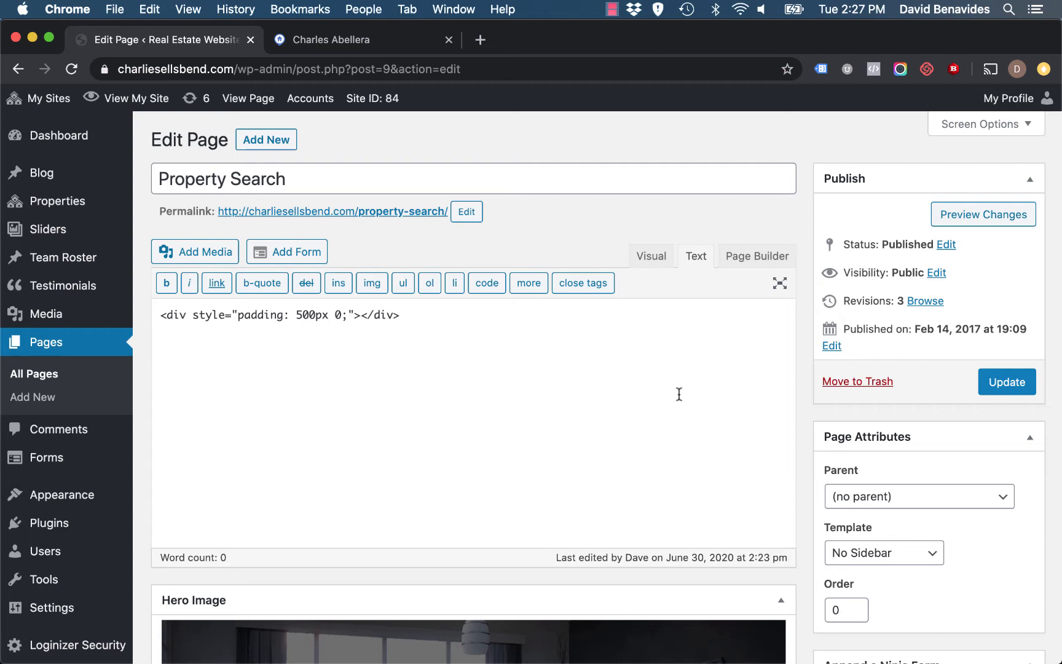
Delete the placeholder div with 500px padding from the page's HTML source.
click(651, 264)
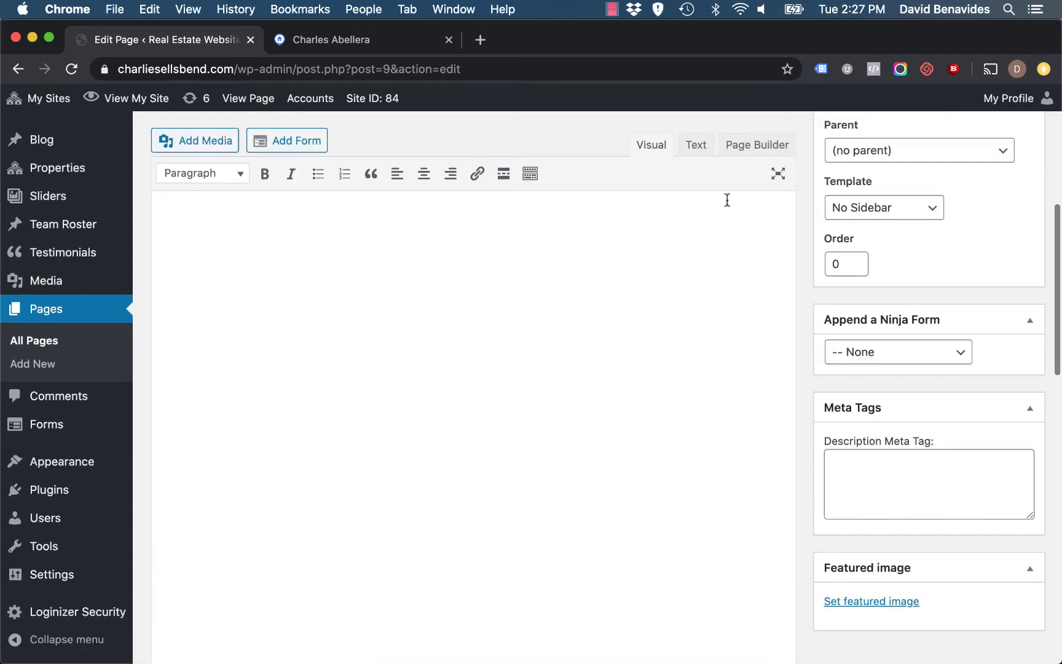
click(696, 145)
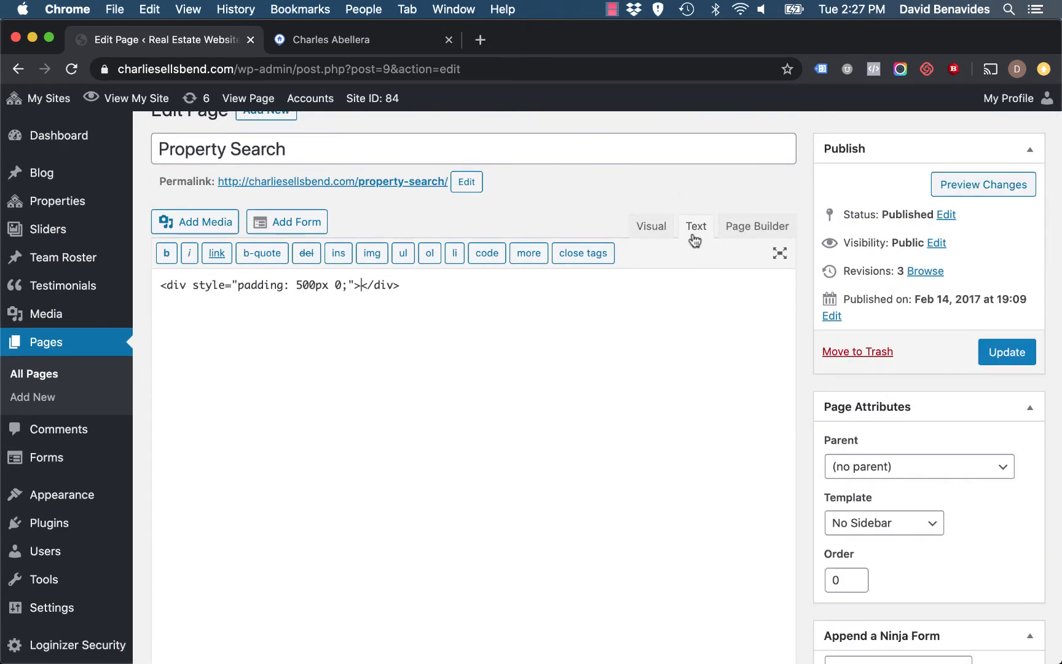
scroll(695, 240, up, 1)
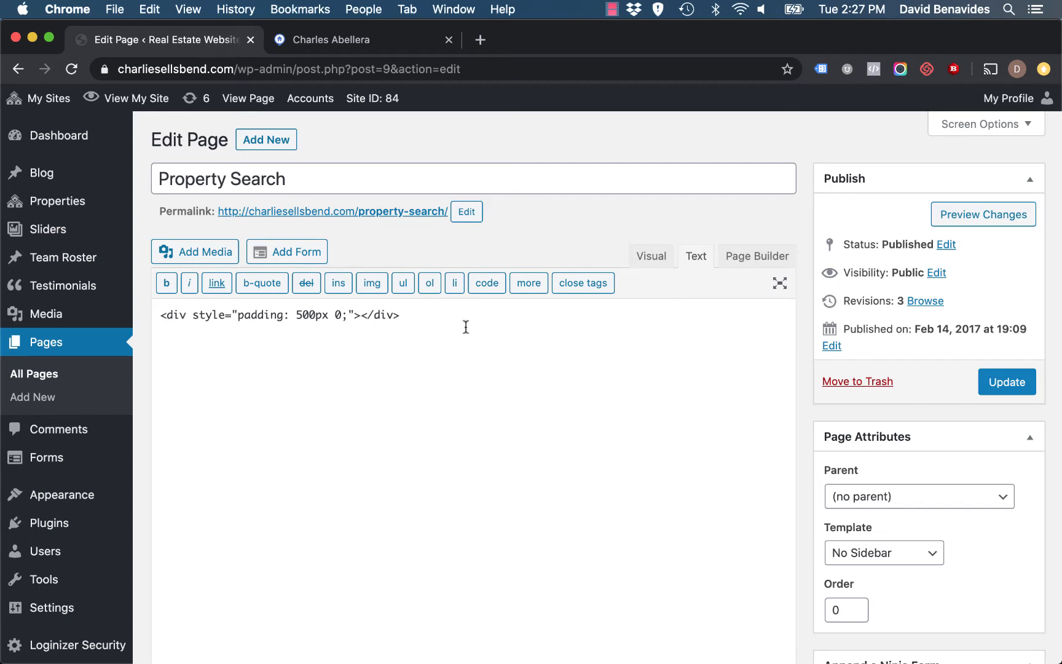
triple_click(440, 320)
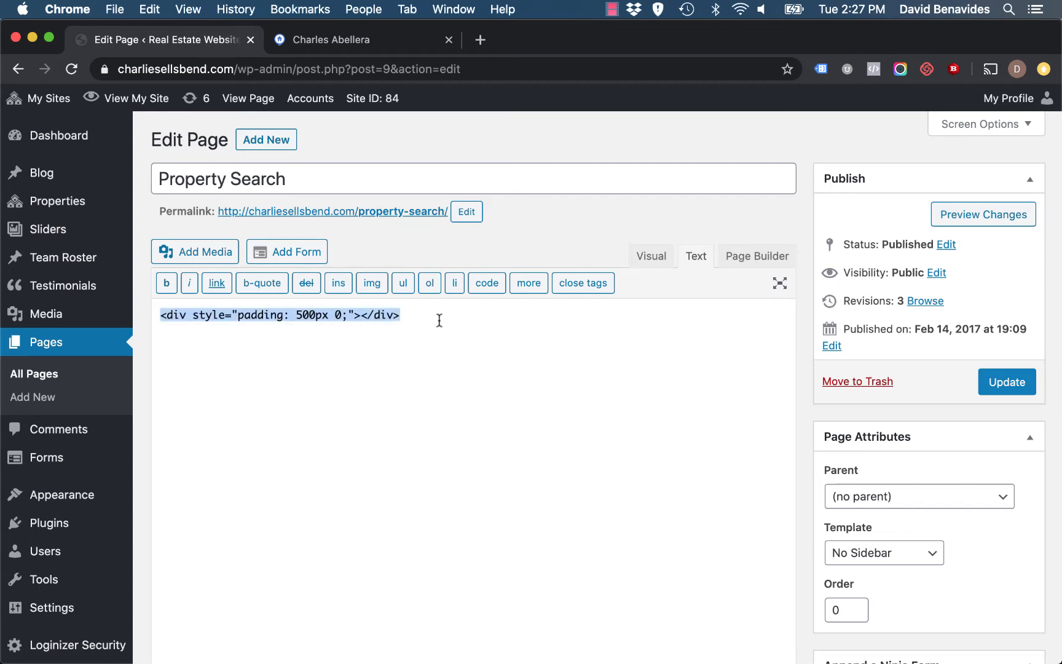
key(BackSpace)
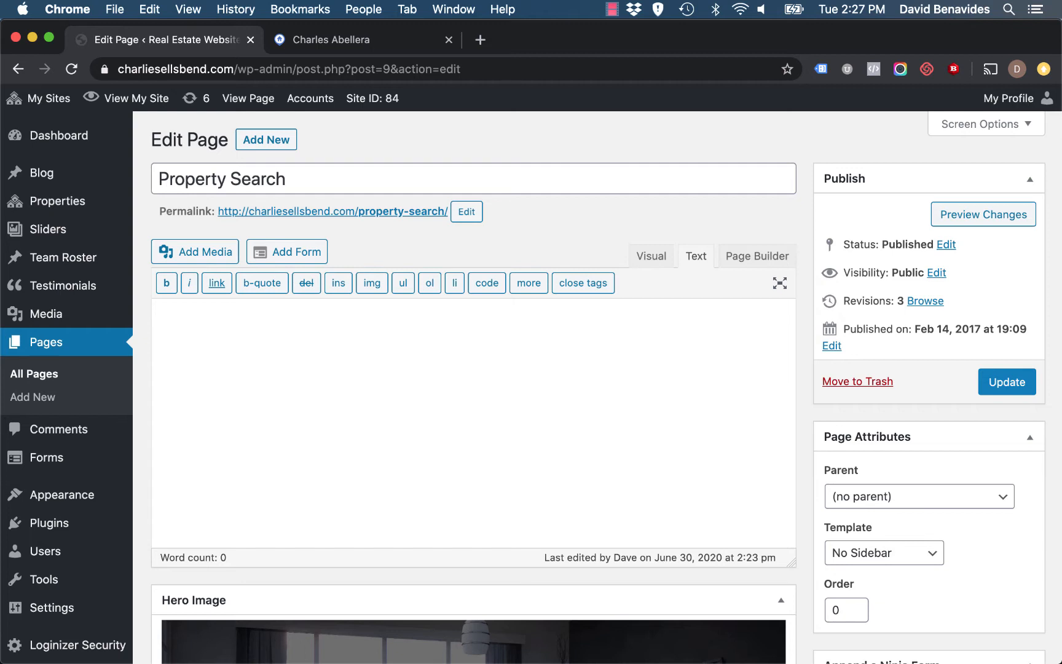
text(<iframe>)
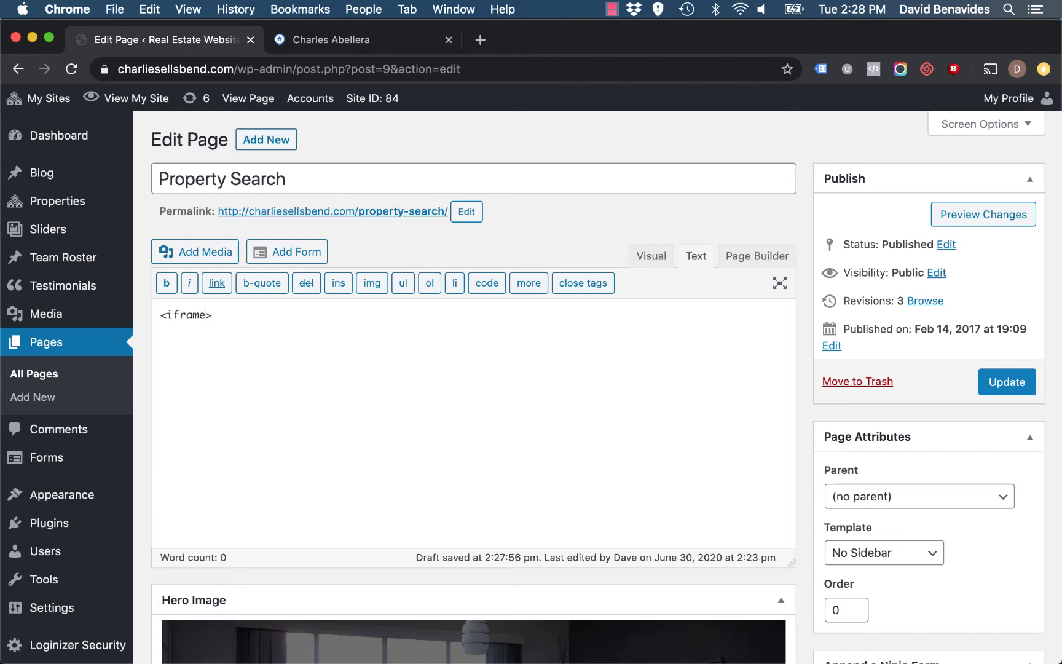
text(src="")
key(super+v)
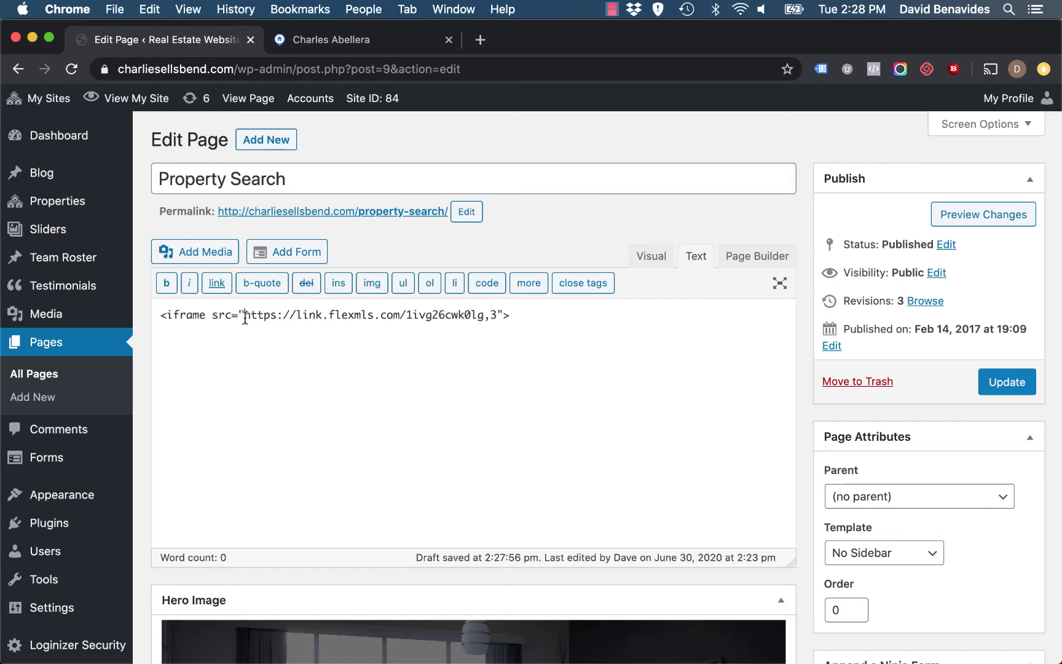
drag(245, 316, 498, 314)
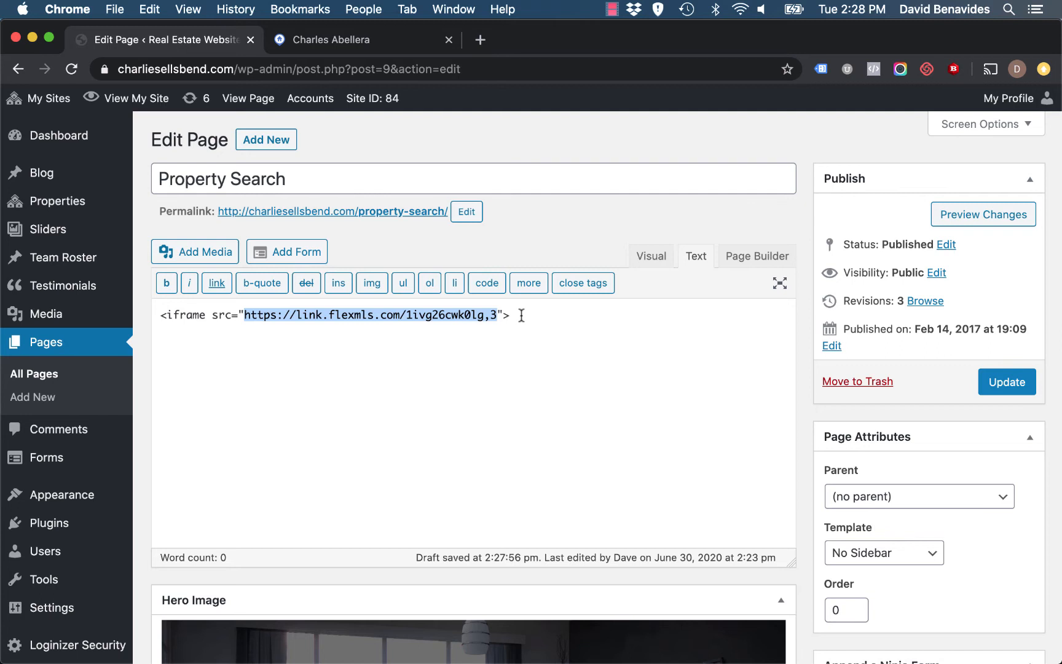
click(521, 315)
text(</iframe)
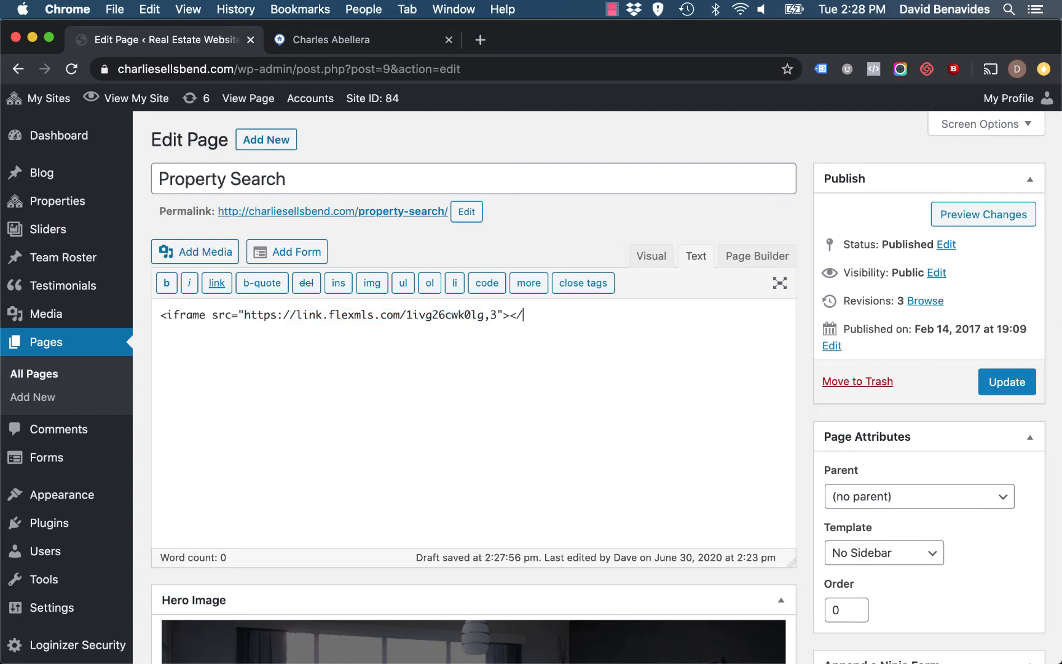
text(>)
Check how the embedded Flexmls search renders in the visual editor.
click(659, 265)
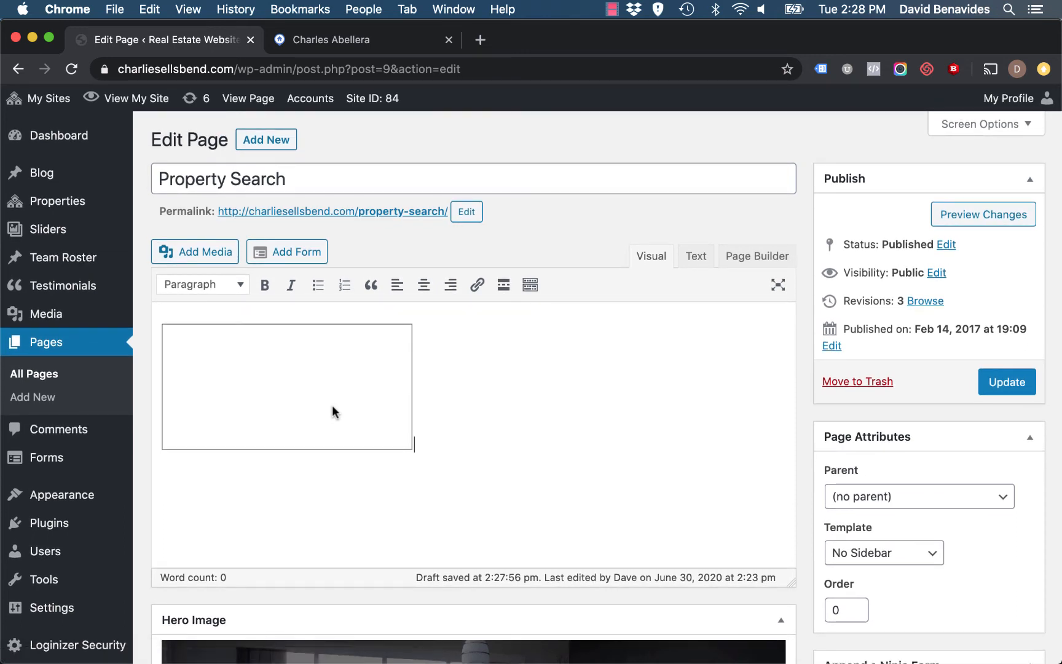
scroll(332, 406, down, 1)
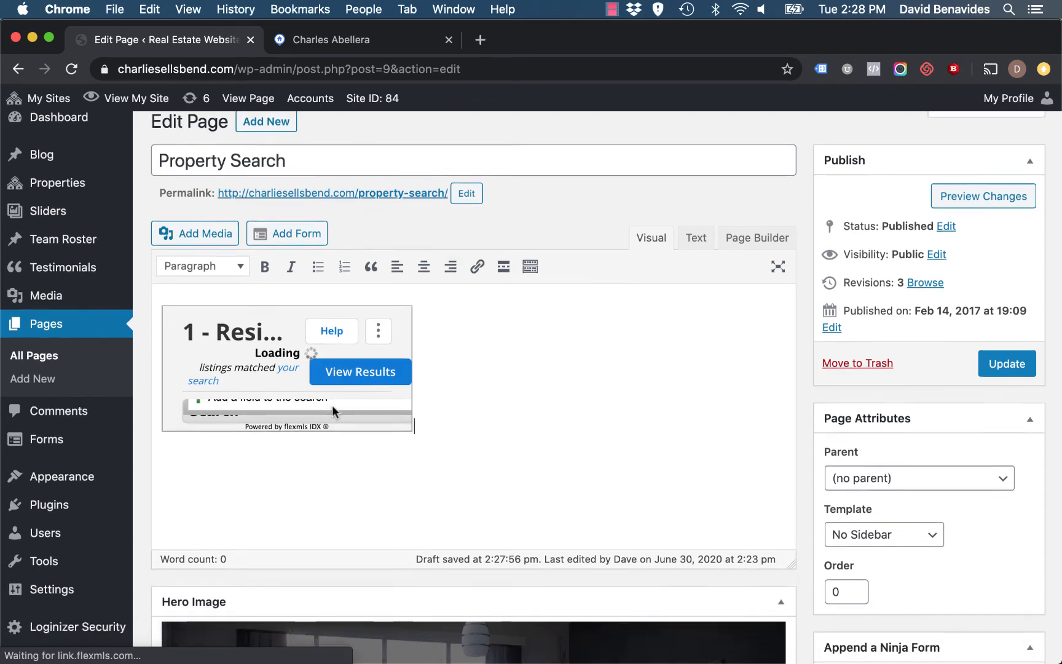
scroll(332, 405, up, 1)
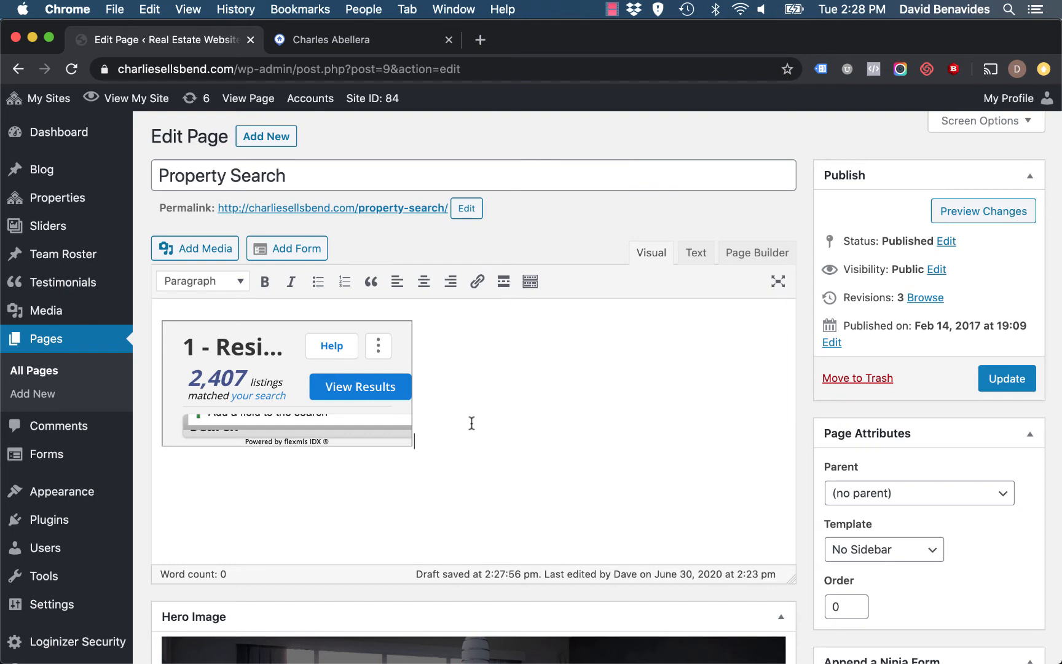
Add an inline style to the iframe in the HTML source with width: 100%; height: 2000px; border: 0; and show it in the visual editor.
click(694, 254)
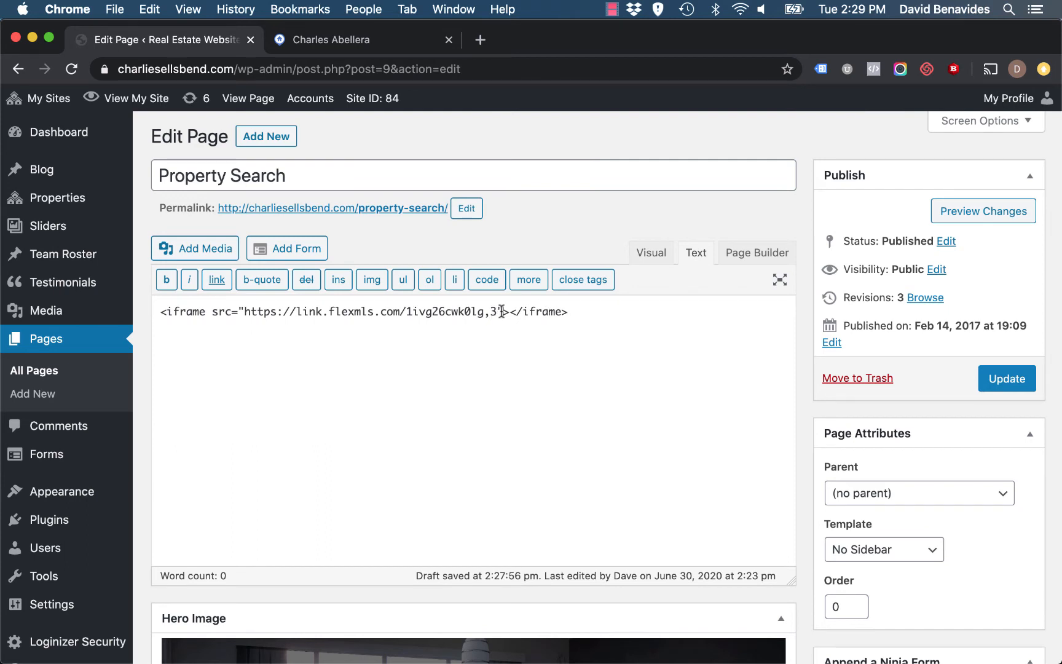
text(style)
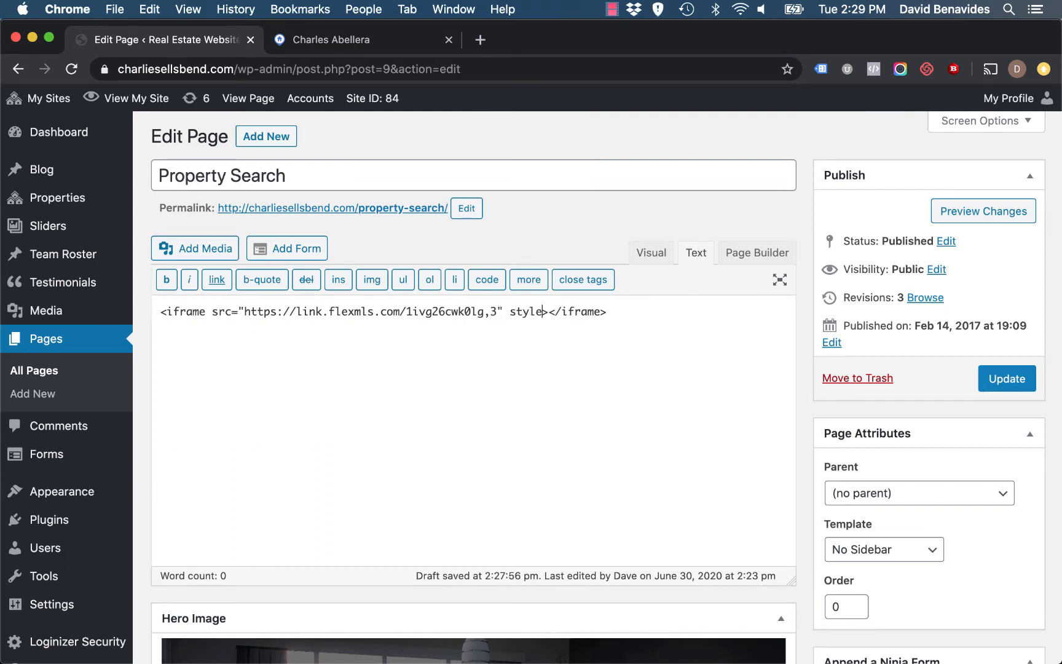
text(="")
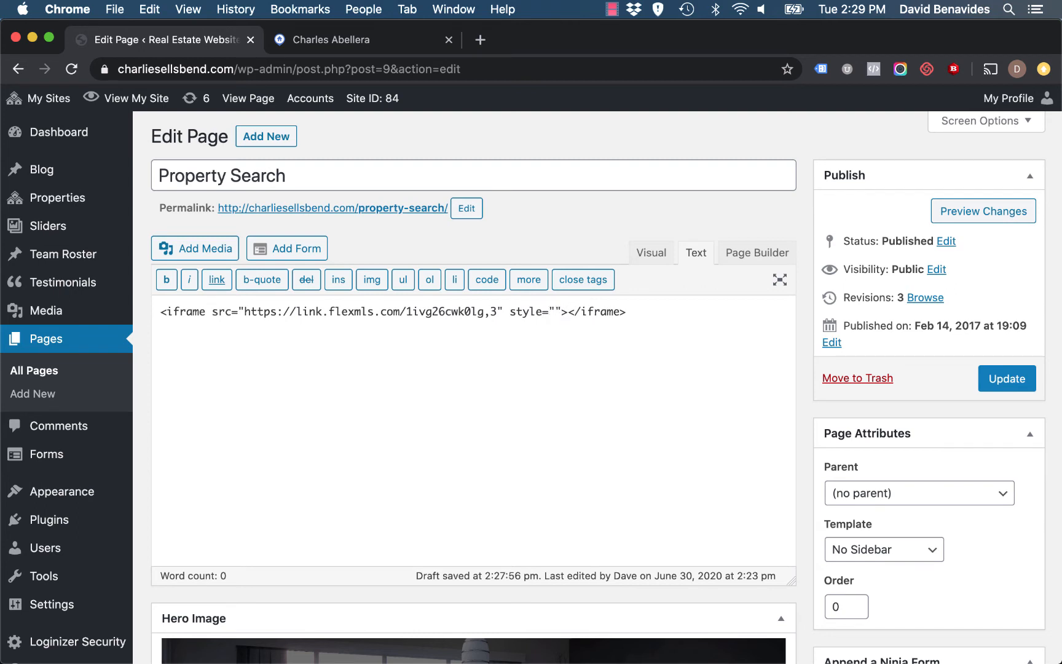
text(width: 100)
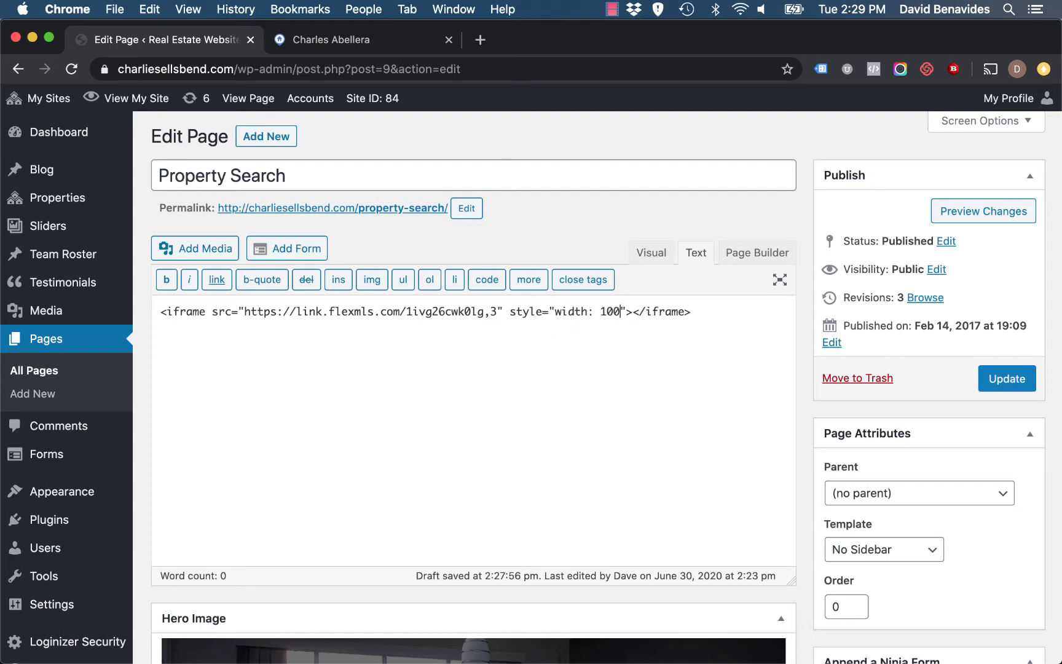
text(%; )
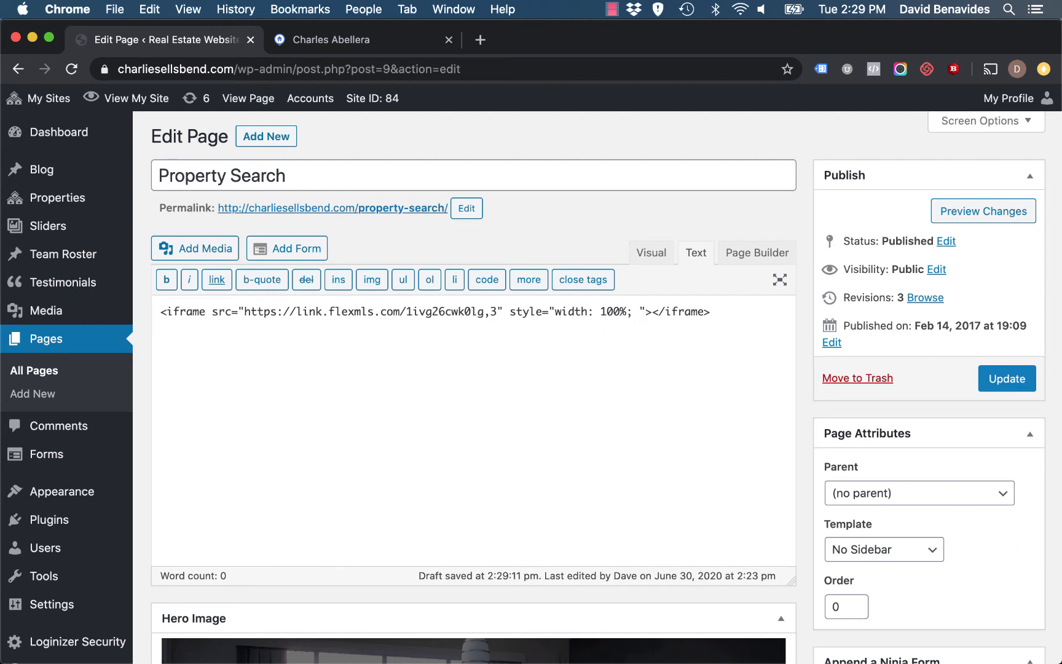
text(height:)
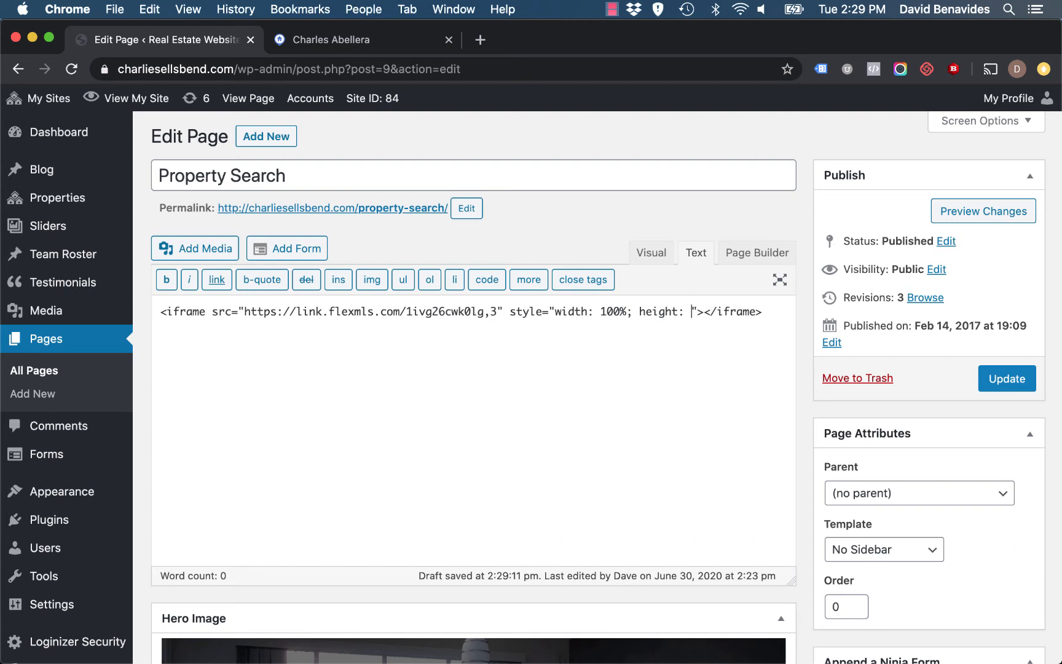
text( 2000p)
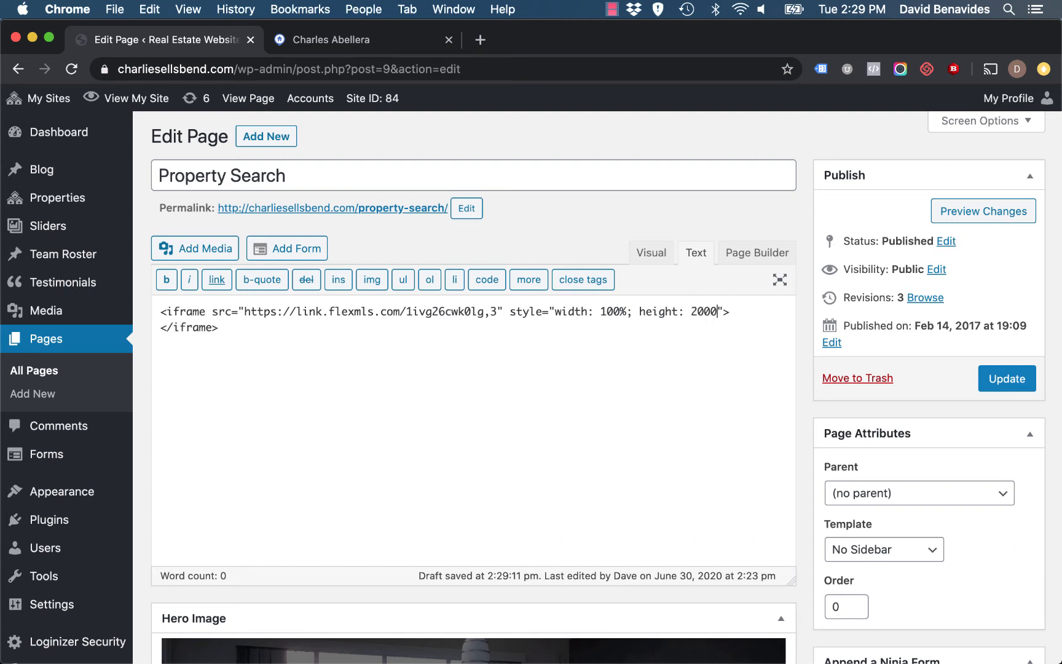
text(x;)
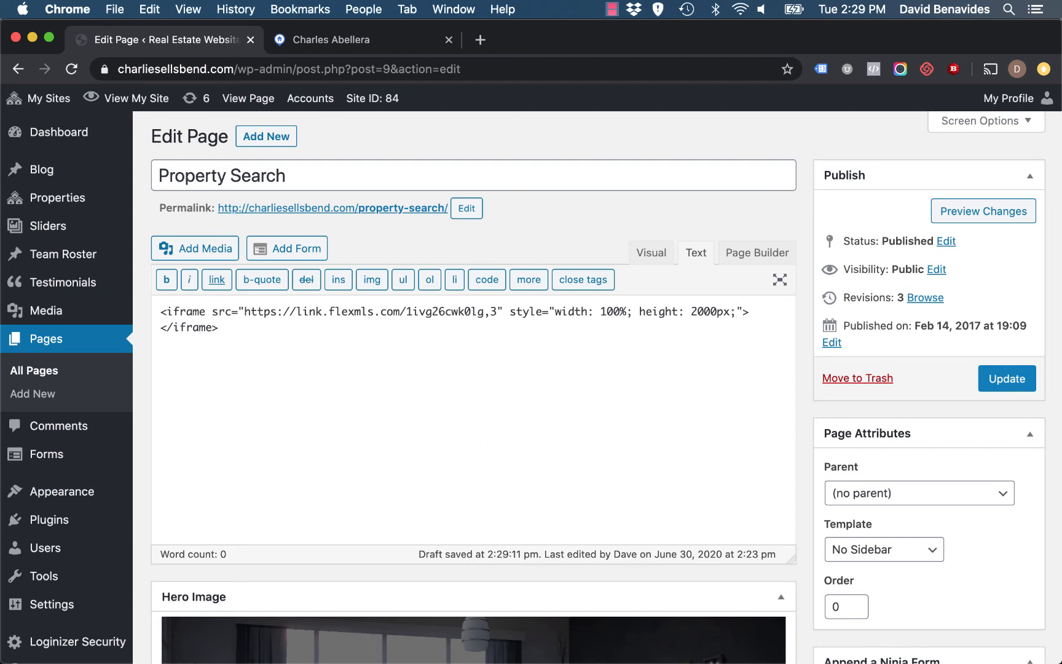
text(border: 0;)
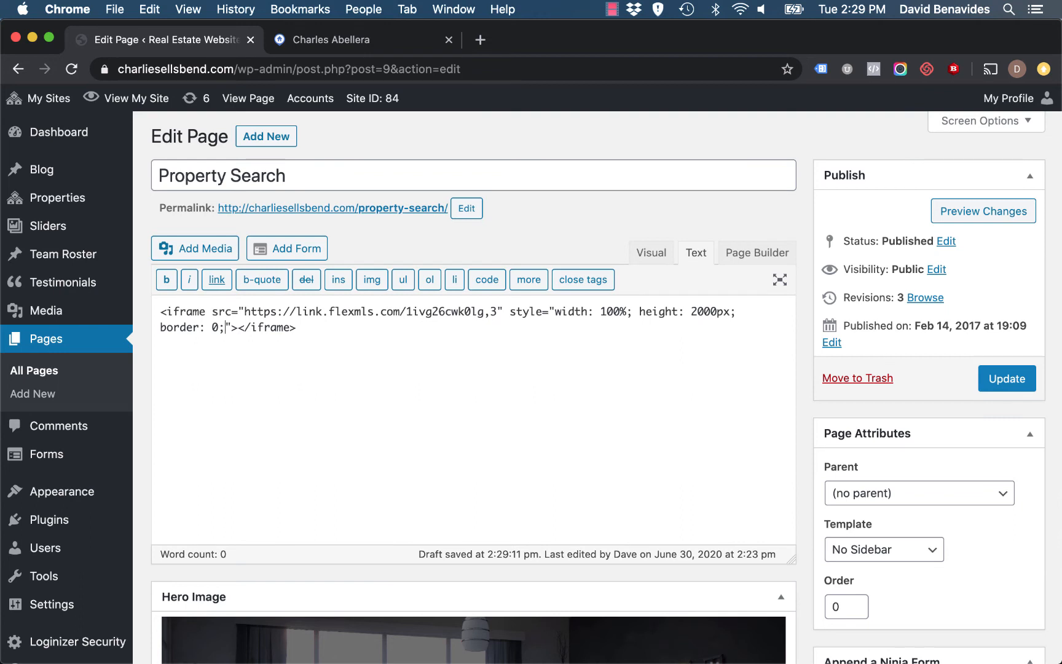
click(652, 260)
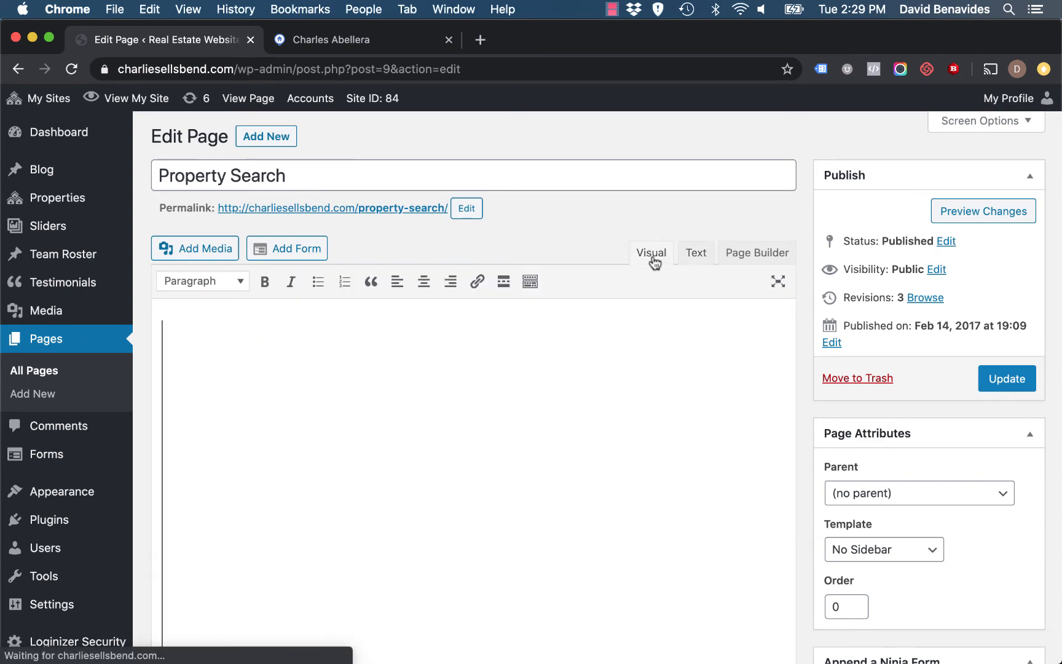
Review the embedded Flexmls search in the visual editor and update the Property Search page.
scroll(716, 443, down, 3)
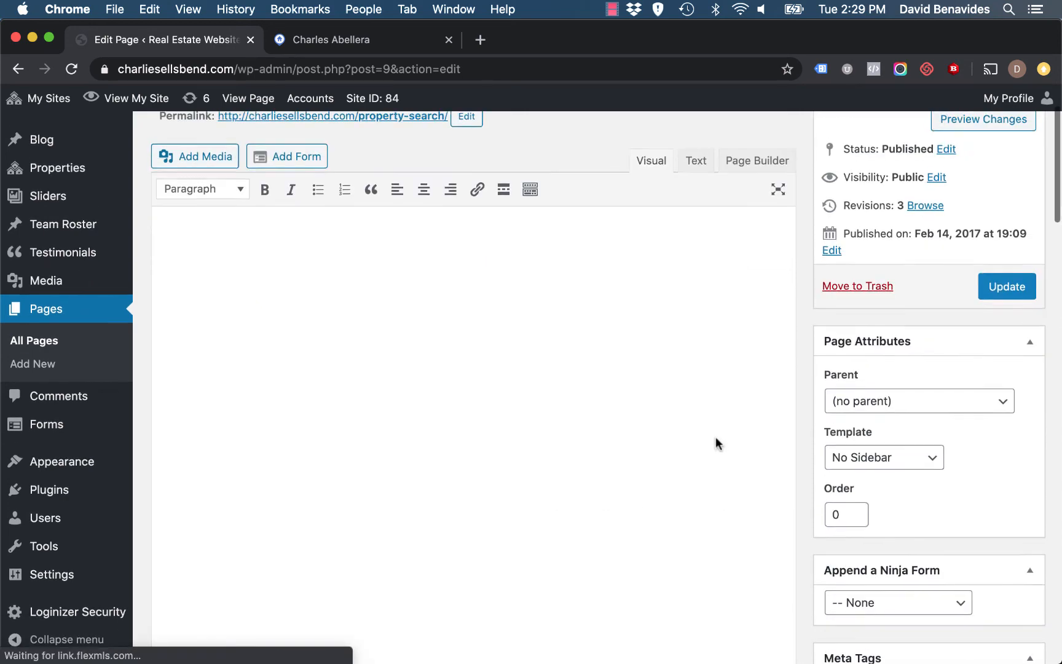
scroll(716, 436, up, 5)
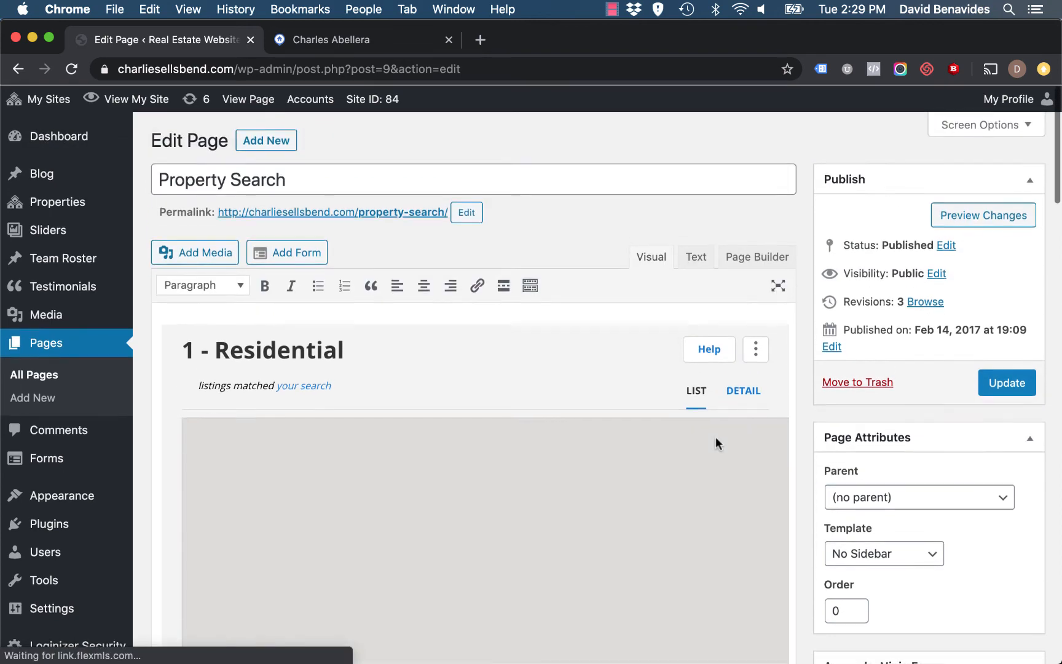
scroll(787, 401, down, 3)
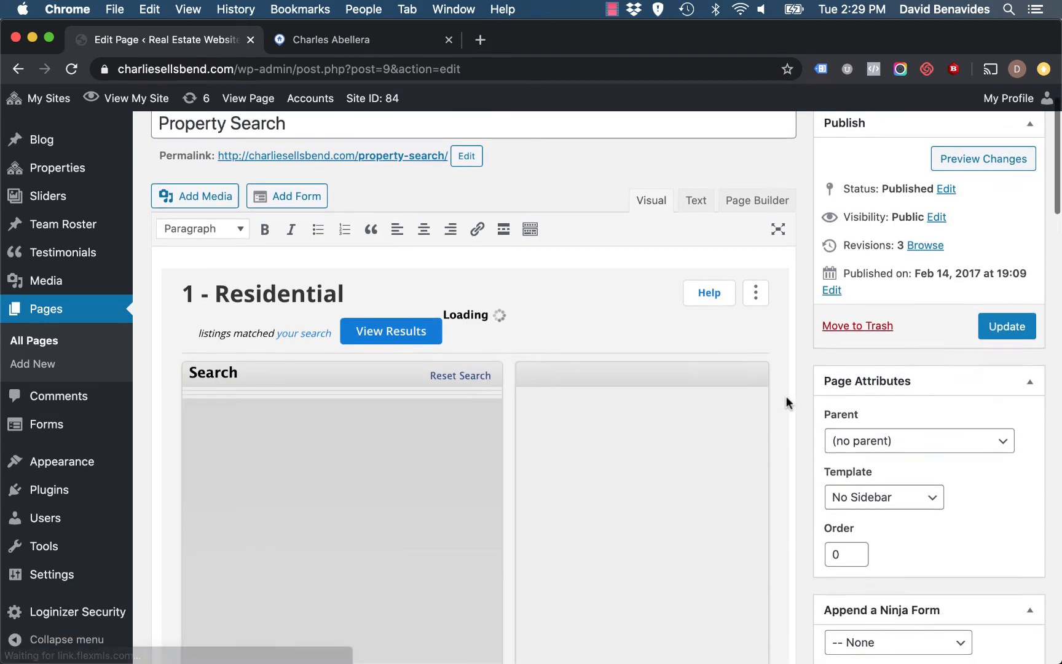
scroll(786, 396, up, 2)
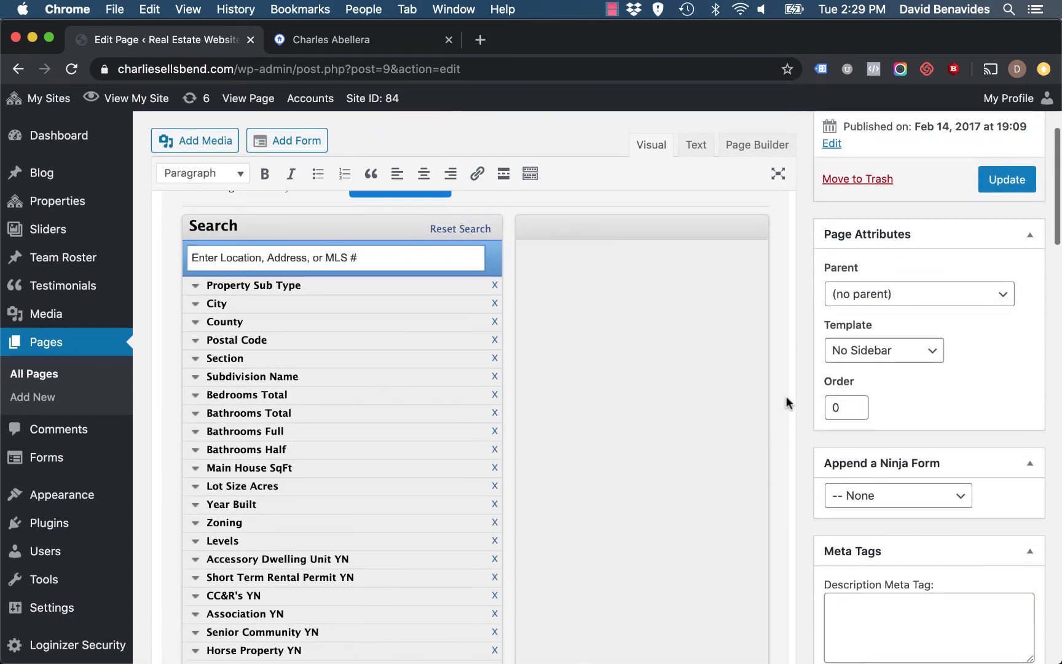
scroll(786, 402, up, 2)
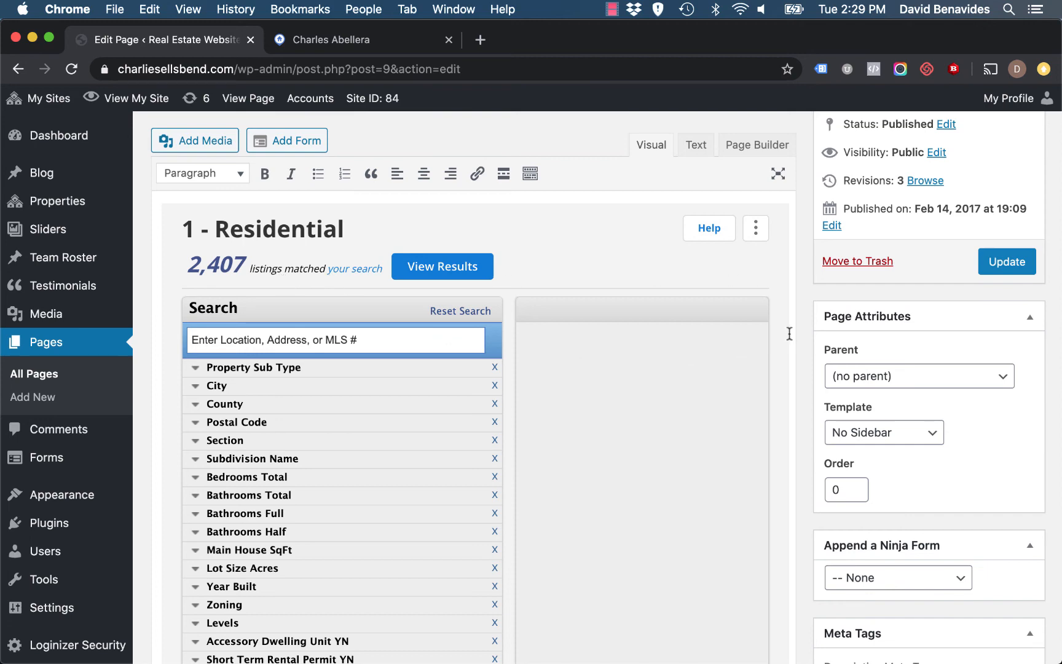
scroll(790, 334, up, 5)
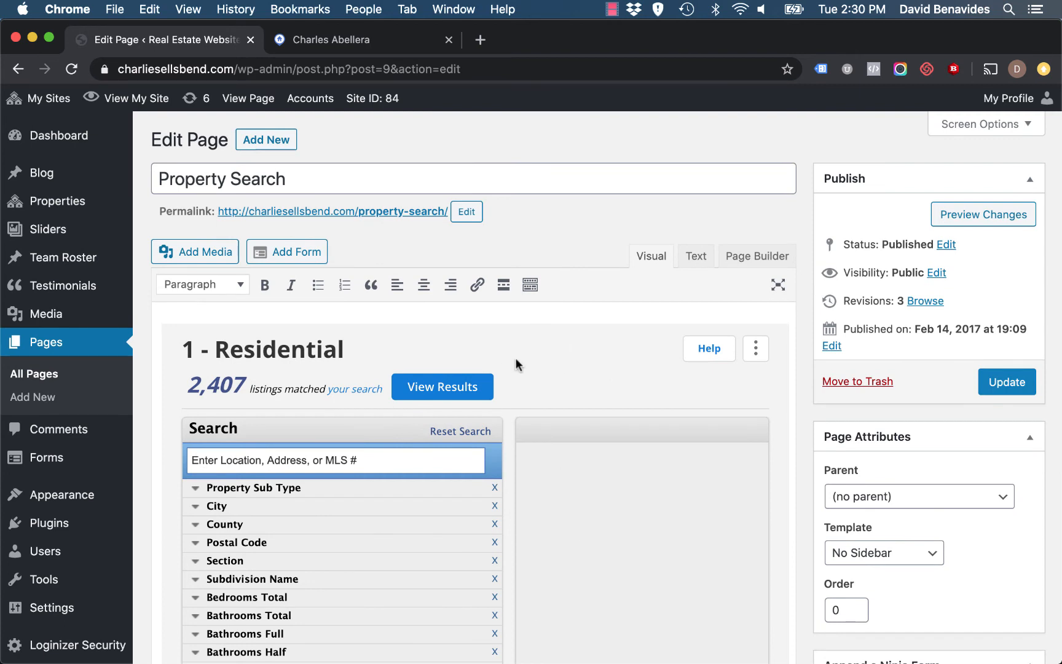
click(990, 384)
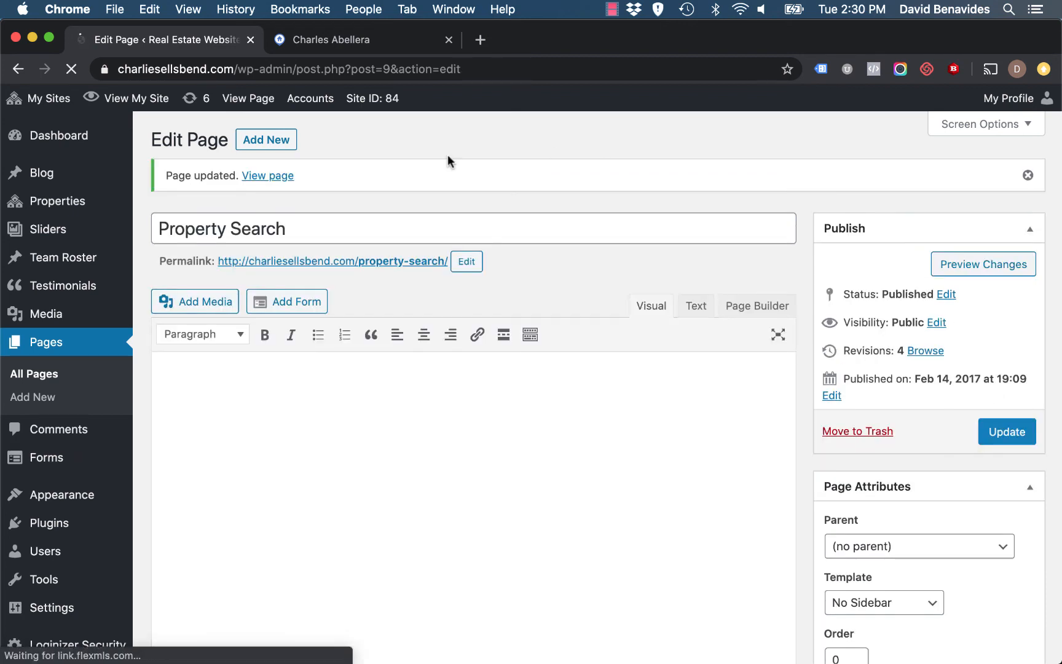
View the published Property Search page and check how the embedded Flexmls search form displays.
click(280, 178)
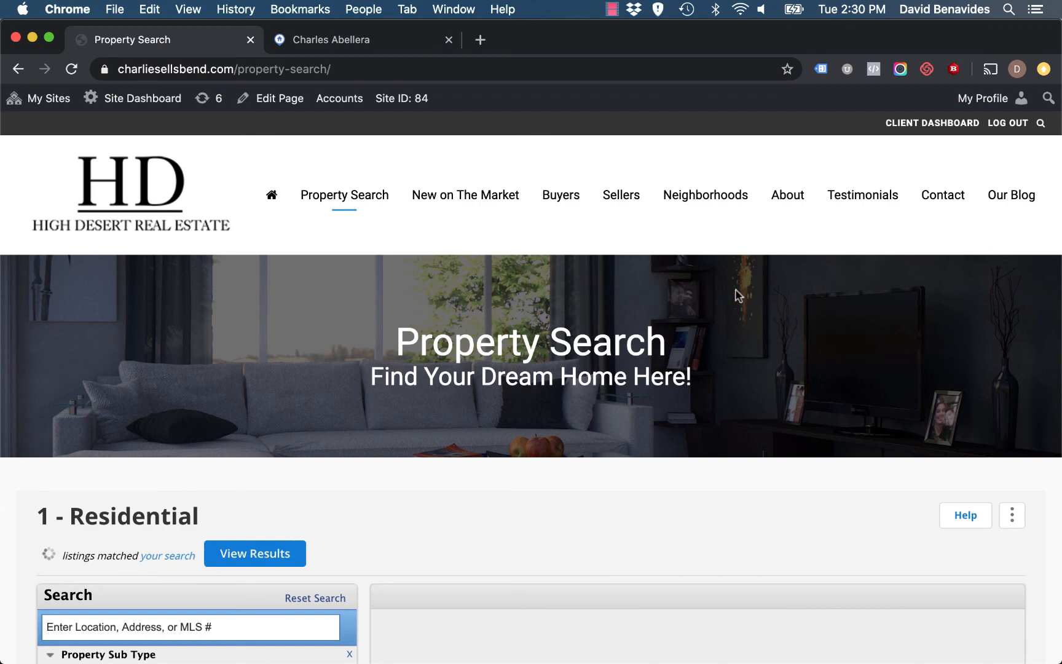
scroll(645, 290, down, 1)
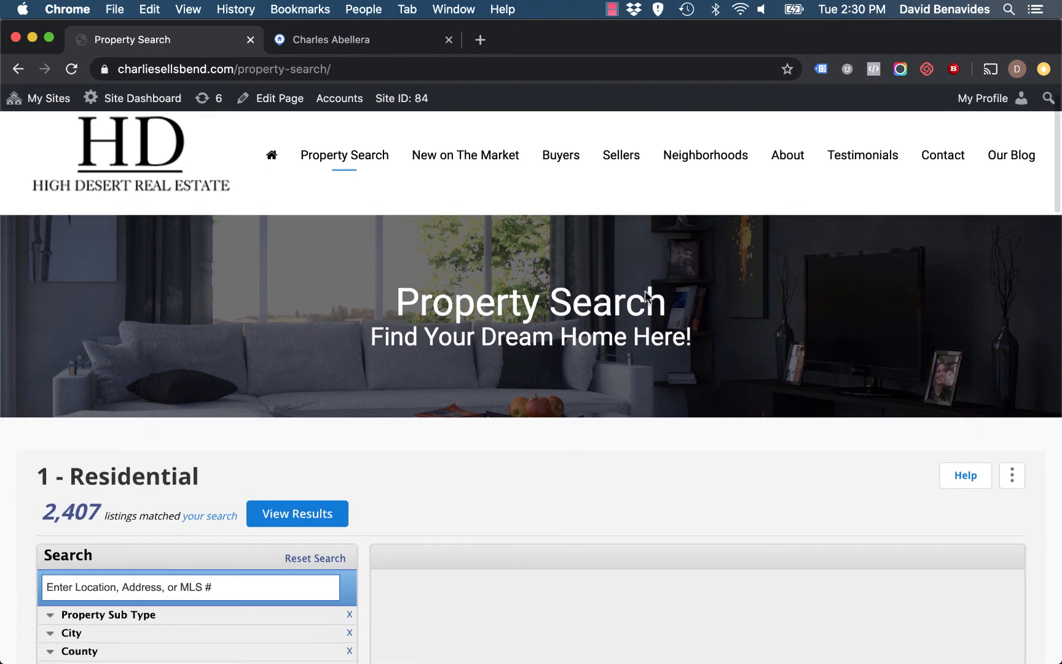
scroll(645, 291, down, 3)
scroll(646, 292, down, 8)
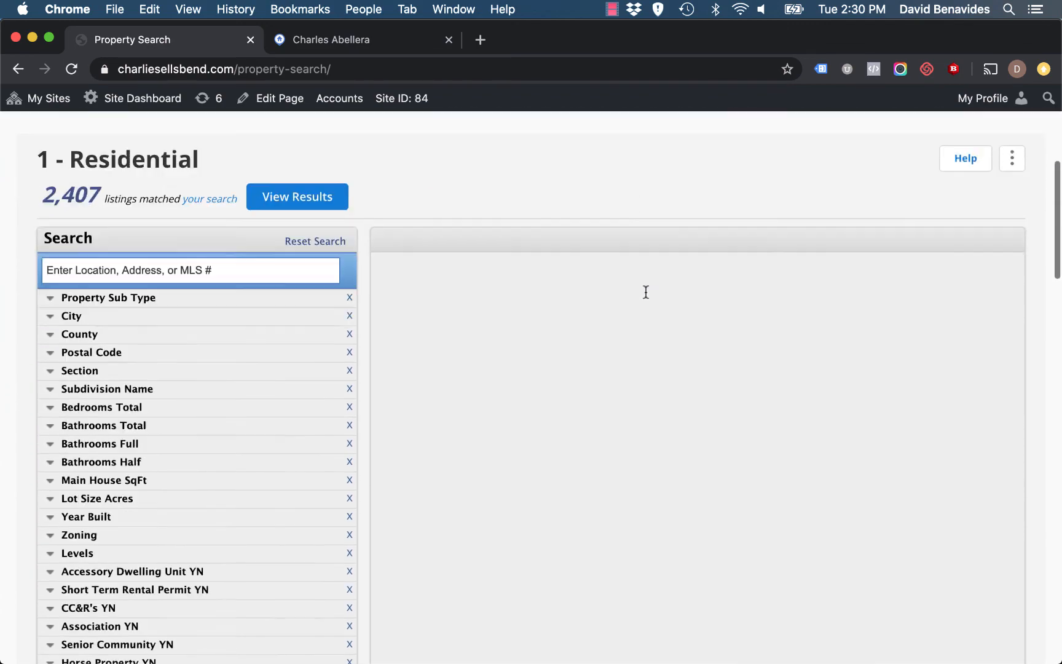
Search the embedded form for the city Bend and show the matching listings.
scroll(622, 287, up, 1)
click(151, 177)
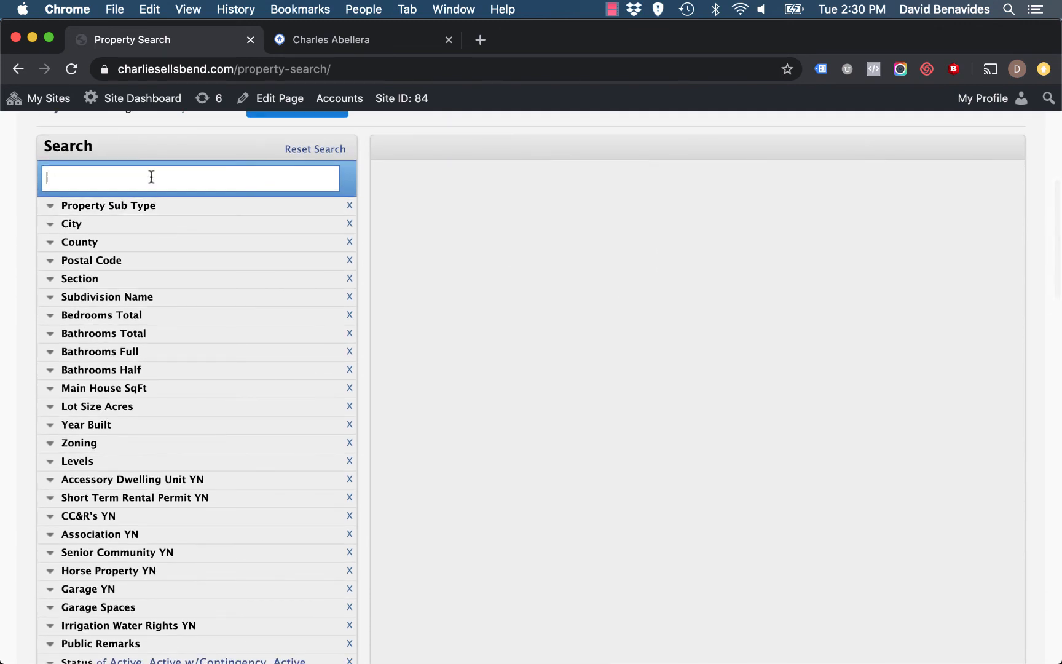
text(Bend)
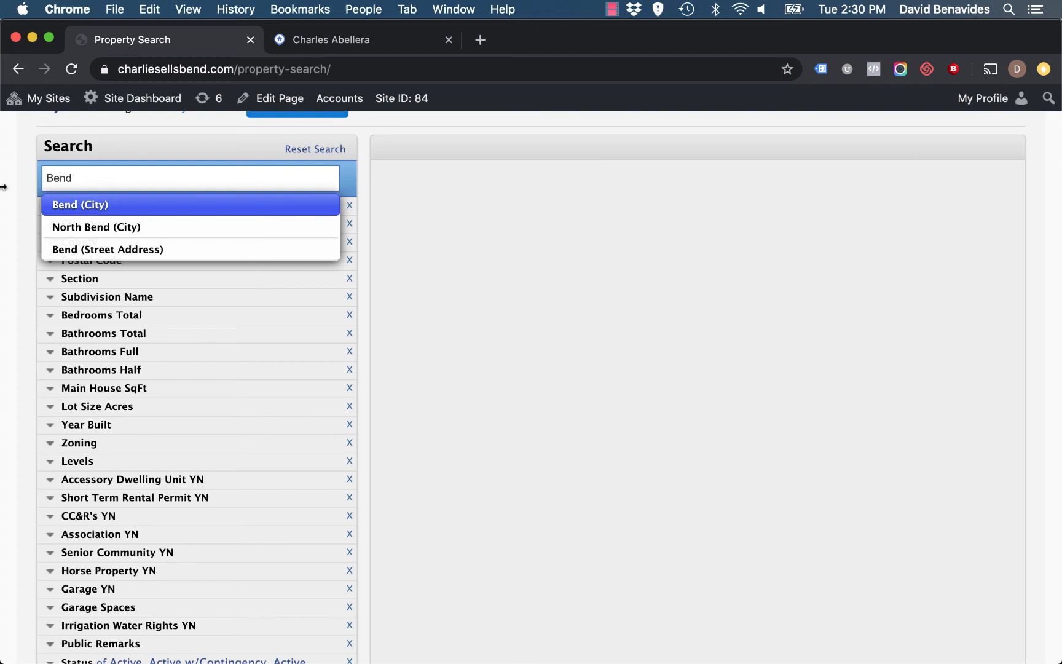
click(66, 207)
scroll(211, 224, down, 1)
scroll(209, 223, up, 3)
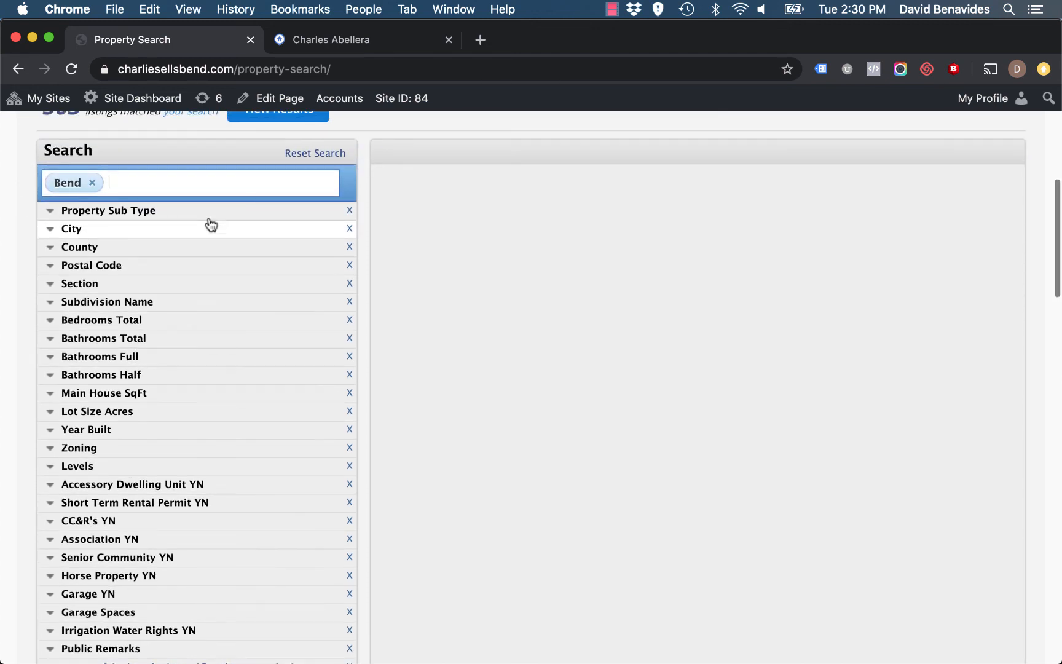
click(261, 159)
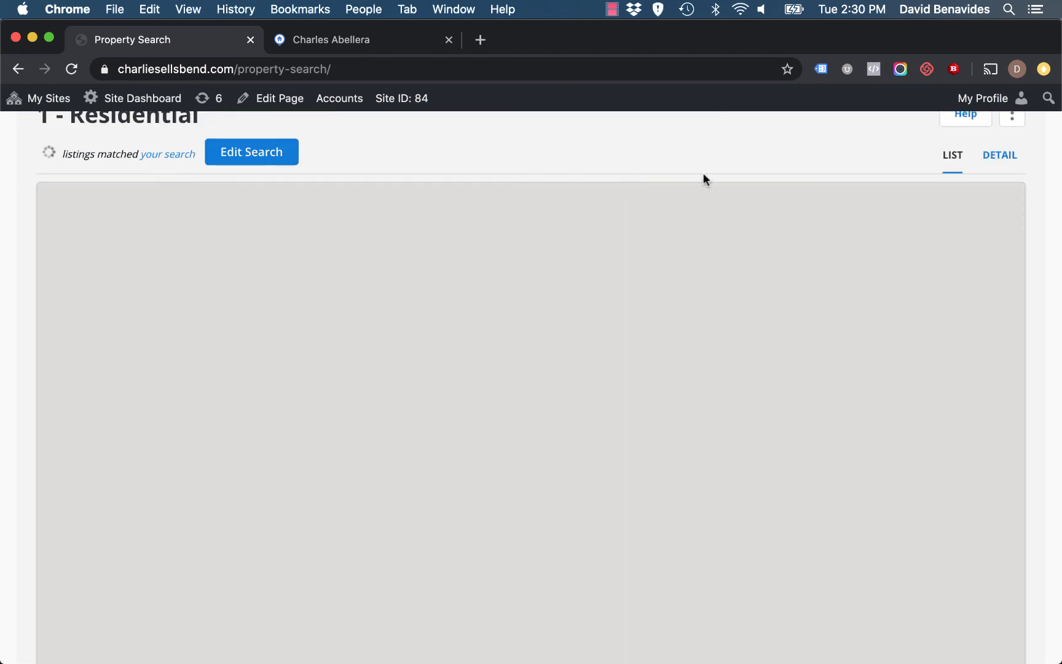
Examine how the Bend listing results display inside the embedded frame on the live page.
scroll(782, 219, up, 4)
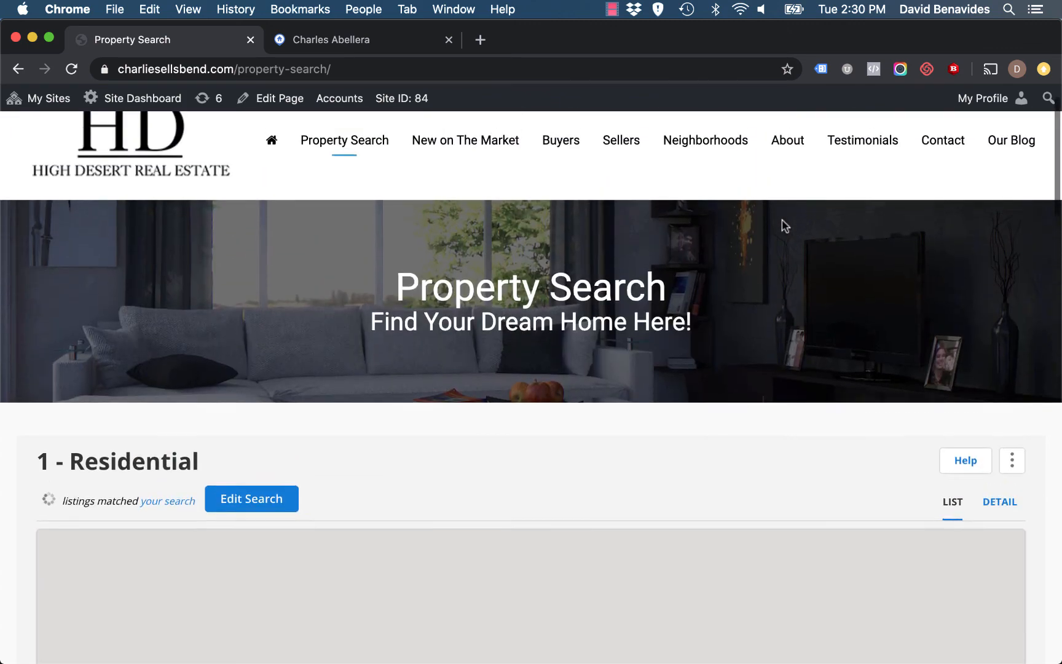
scroll(783, 224, down, 4)
scroll(783, 222, down, 2)
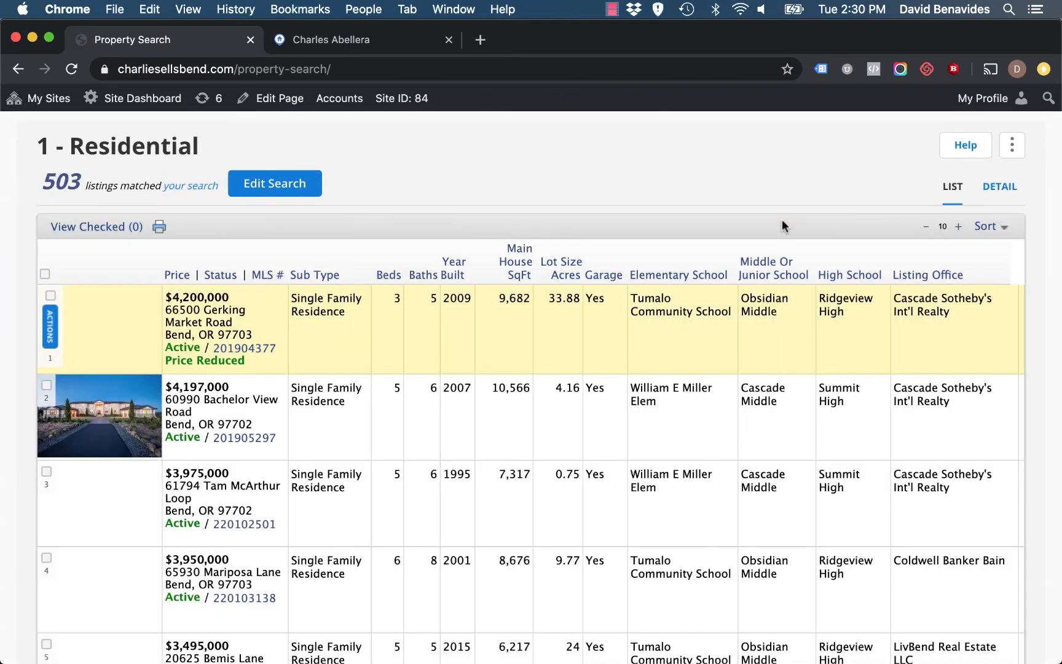
scroll(738, 225, down, 1)
scroll(733, 227, down, 4)
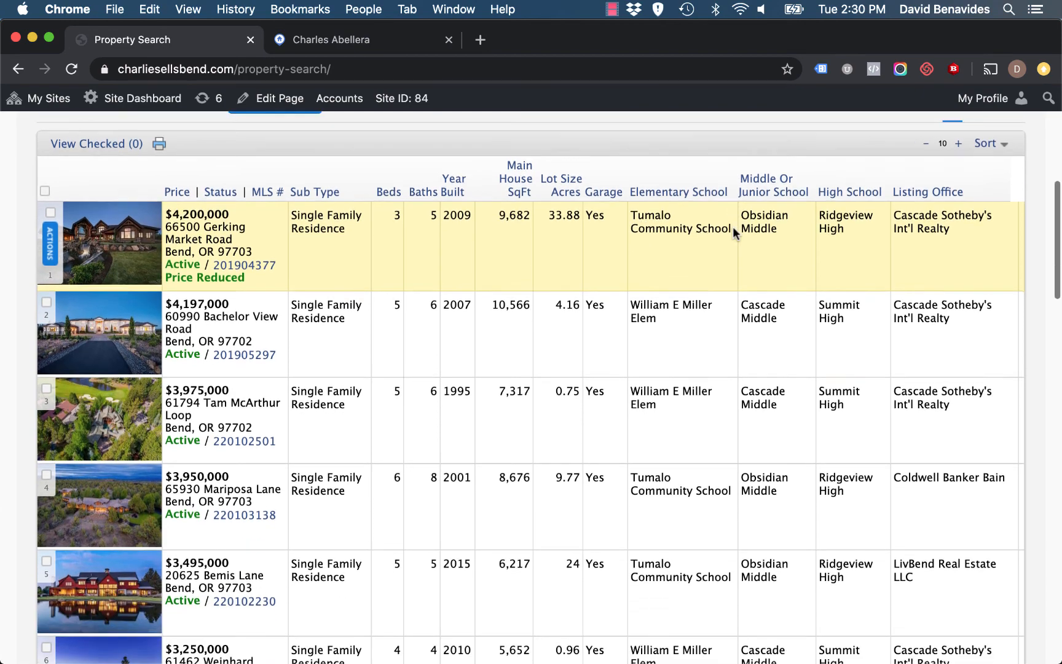
scroll(733, 228, up, 10)
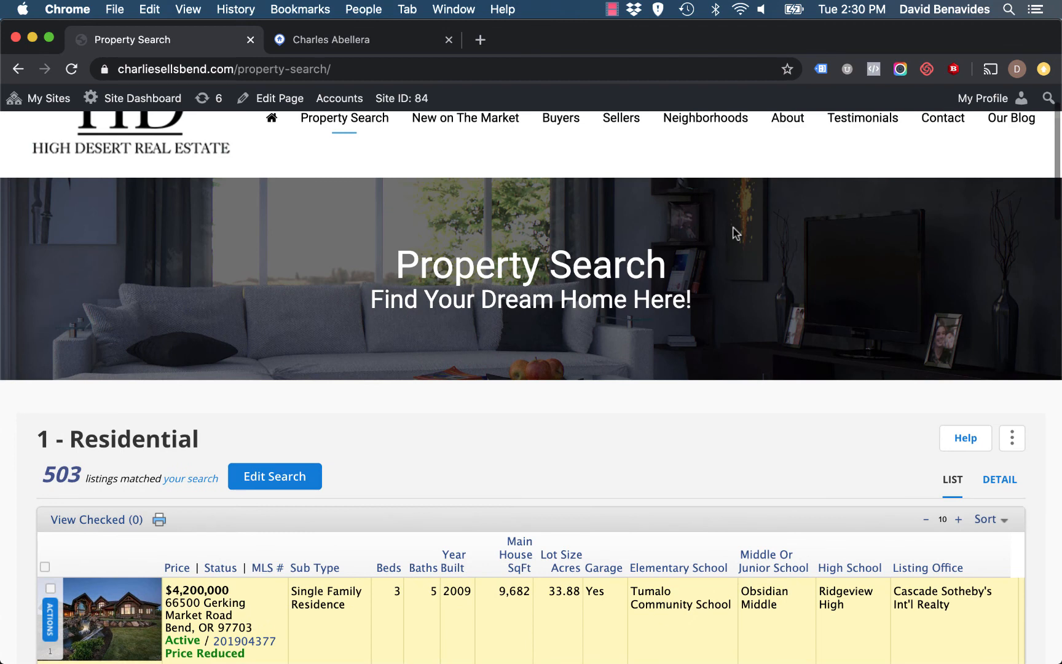
scroll(733, 228, up, 2)
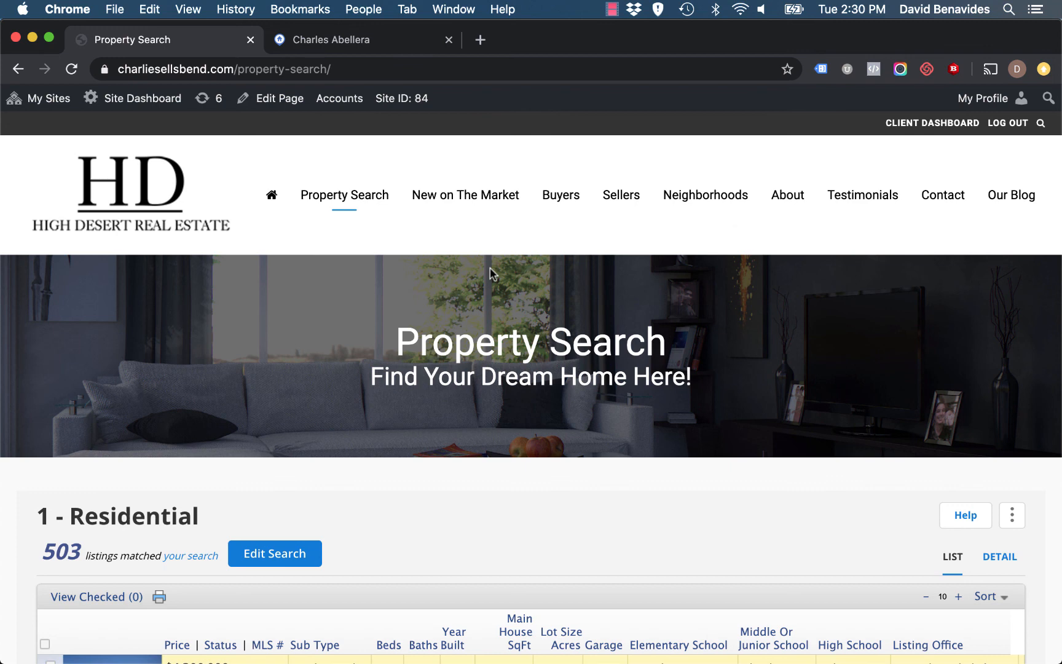
click(612, 9)
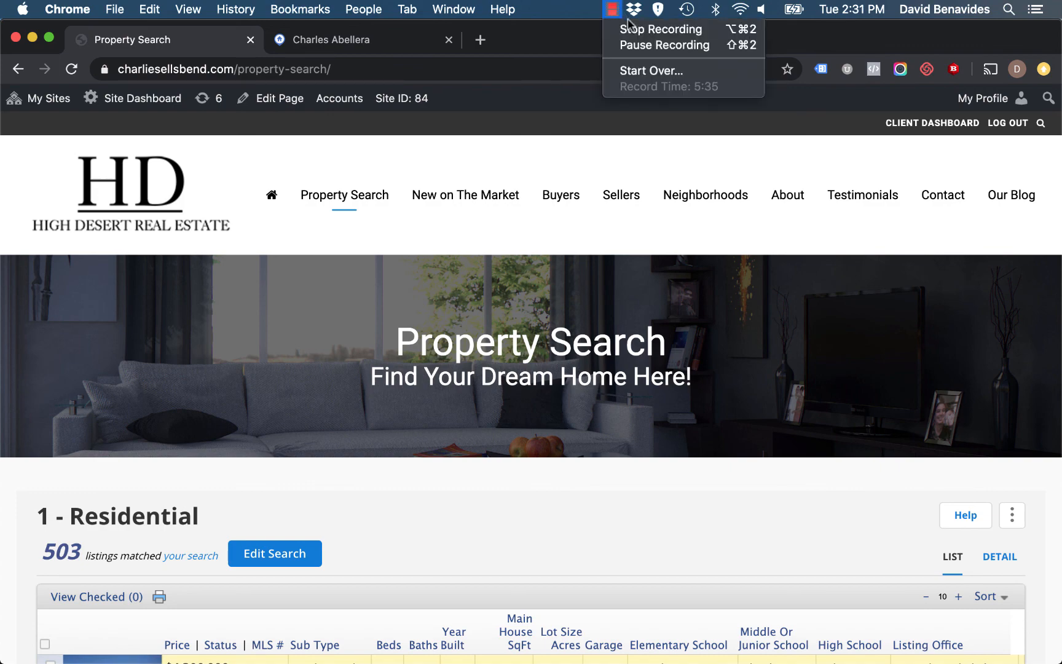